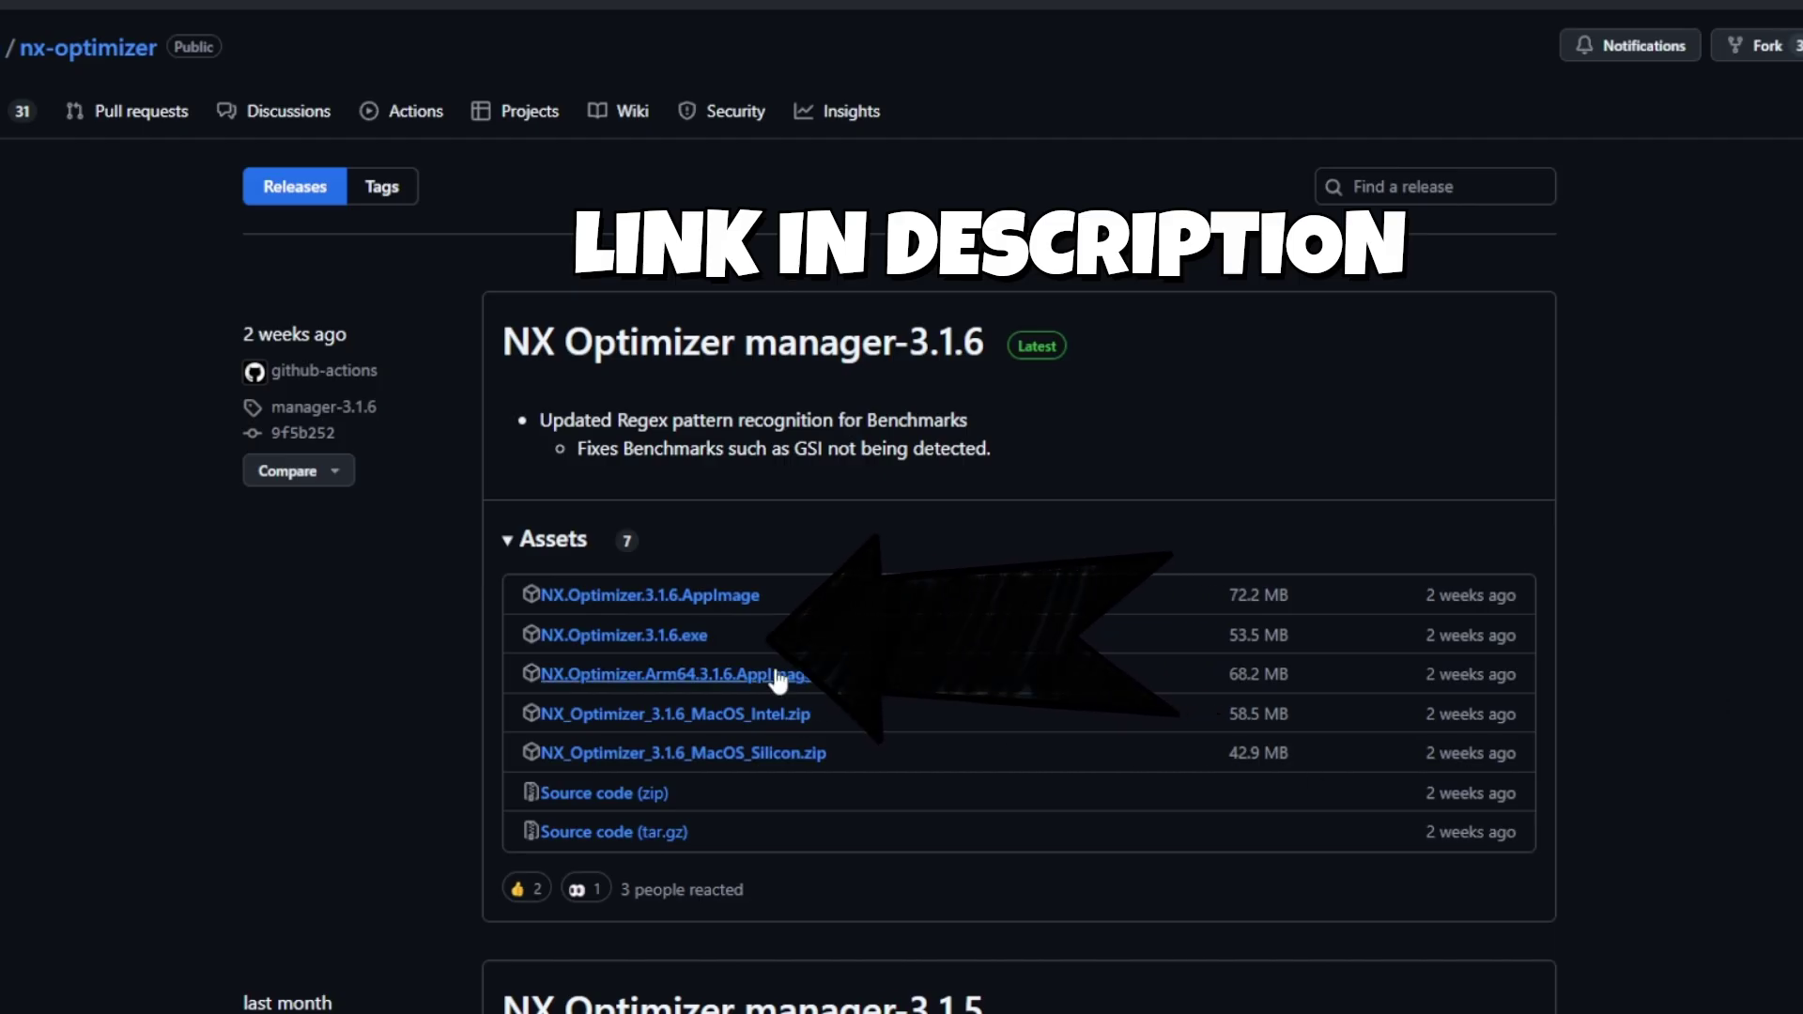
# Download NX.Optimizer.3.1.6.exe from the manager-3.1.6 release assets and launch it
pyautogui.click(678, 646)
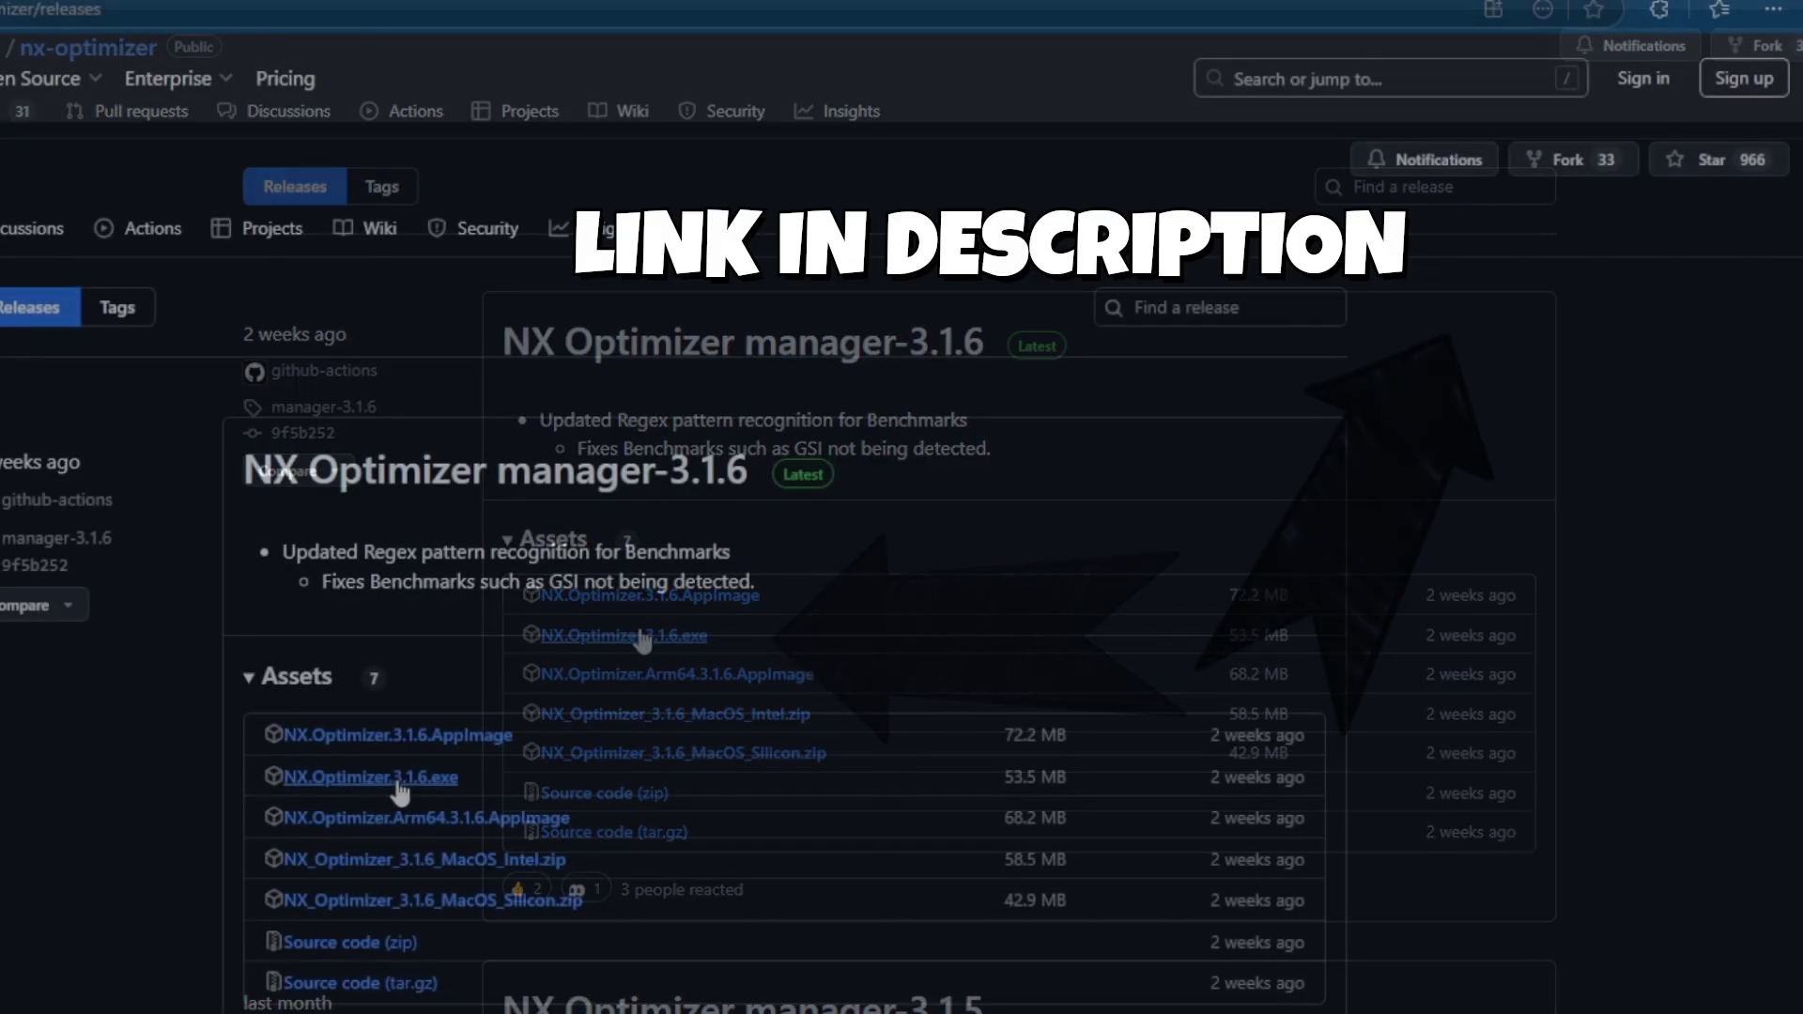
pyautogui.click(427, 786)
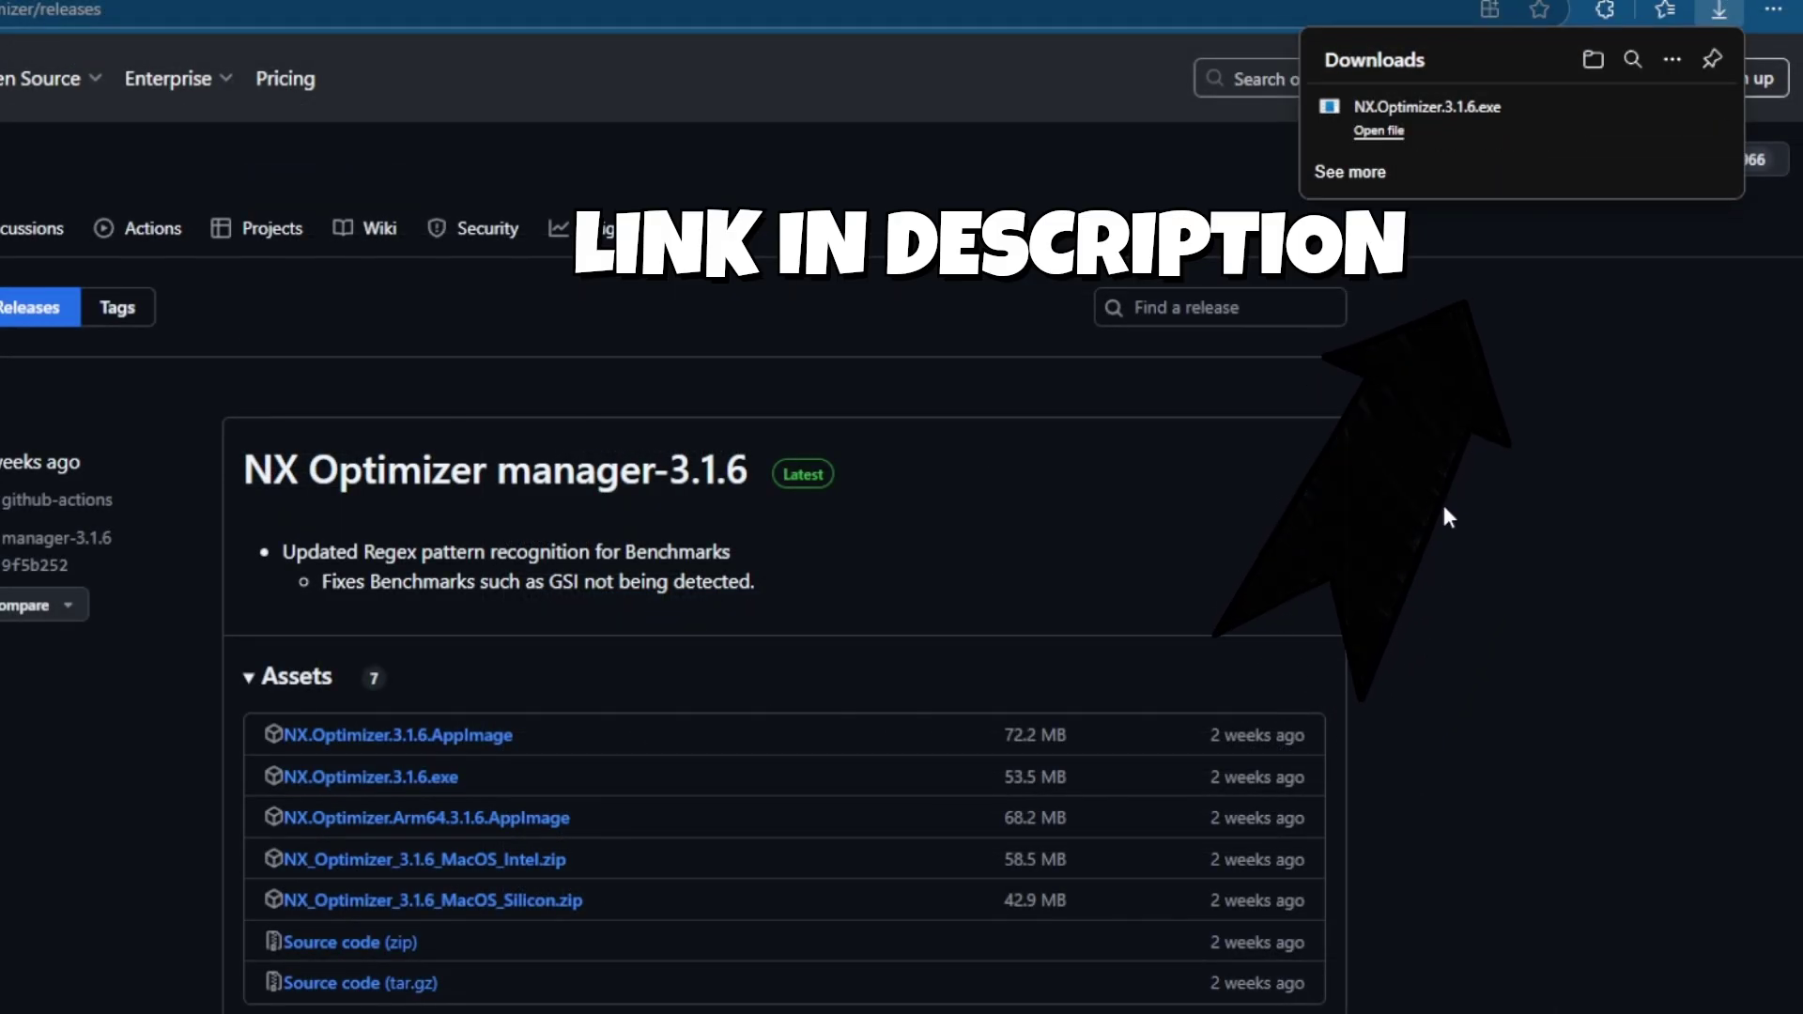
pyautogui.click(1509, 136)
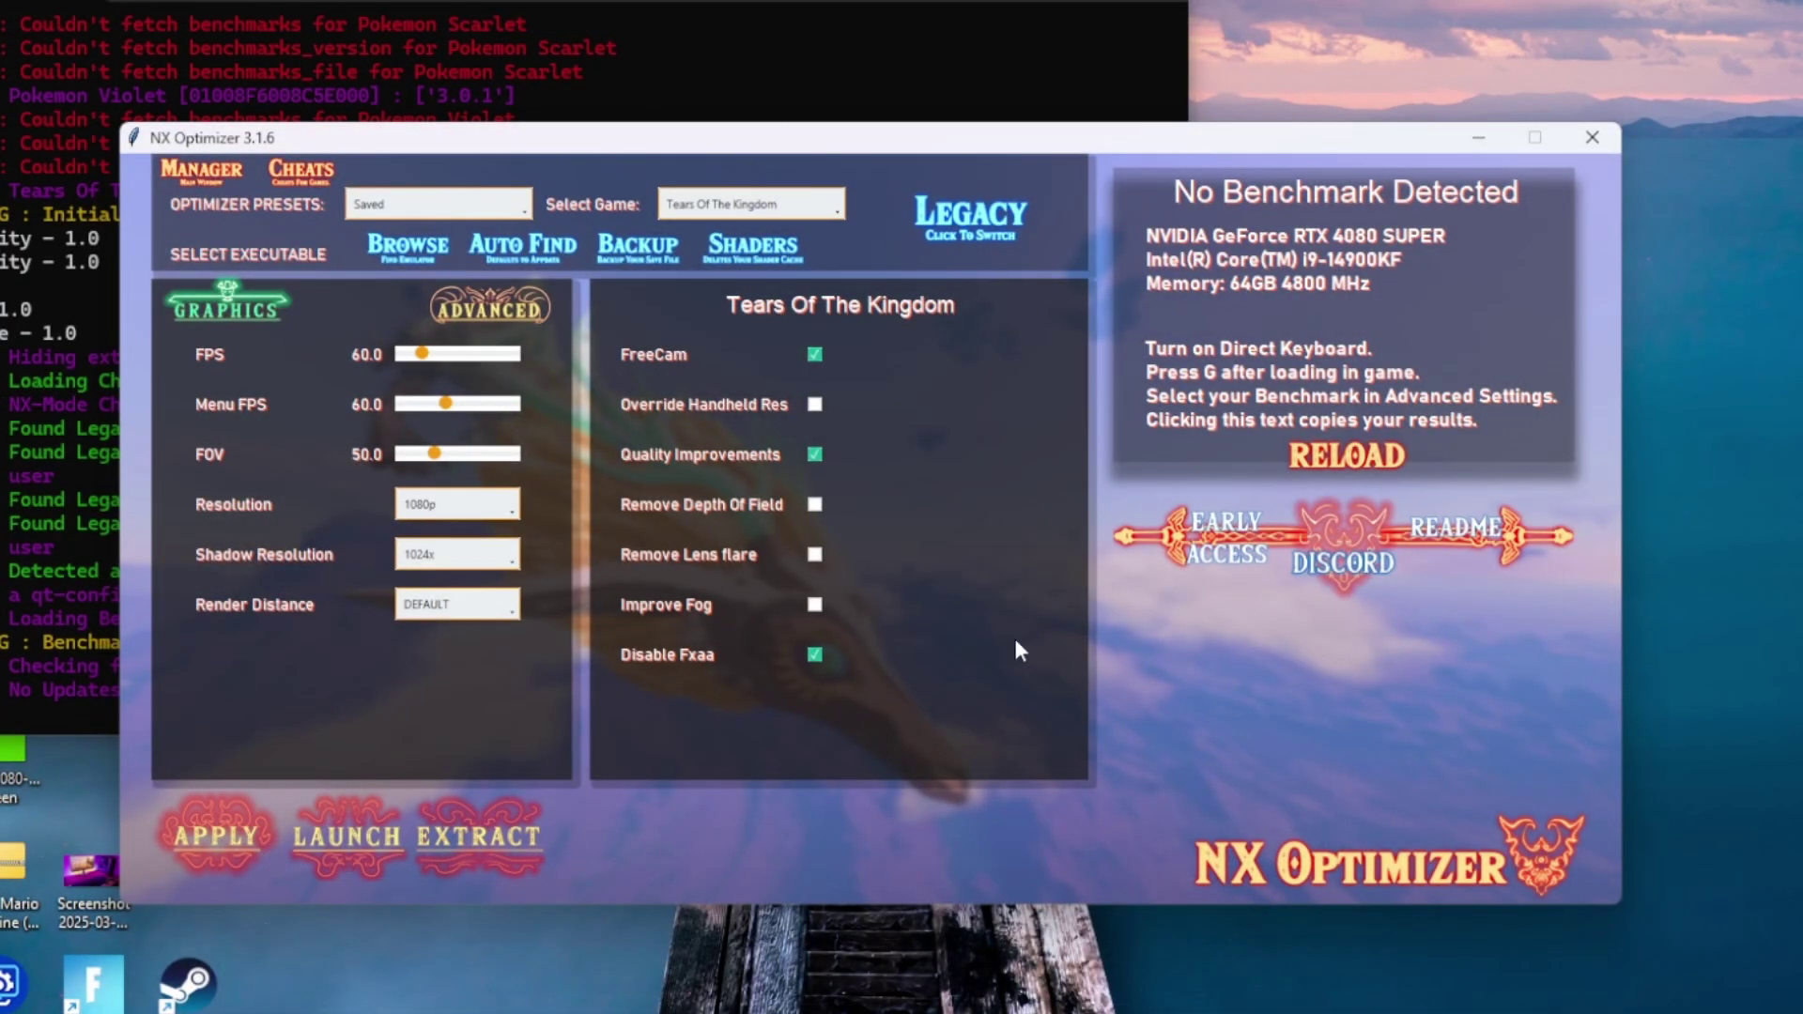
# Choose the Medium (RECOMMENDED) optimizer preset with Tears Of The Kingdom as the game
pyautogui.click(517, 207)
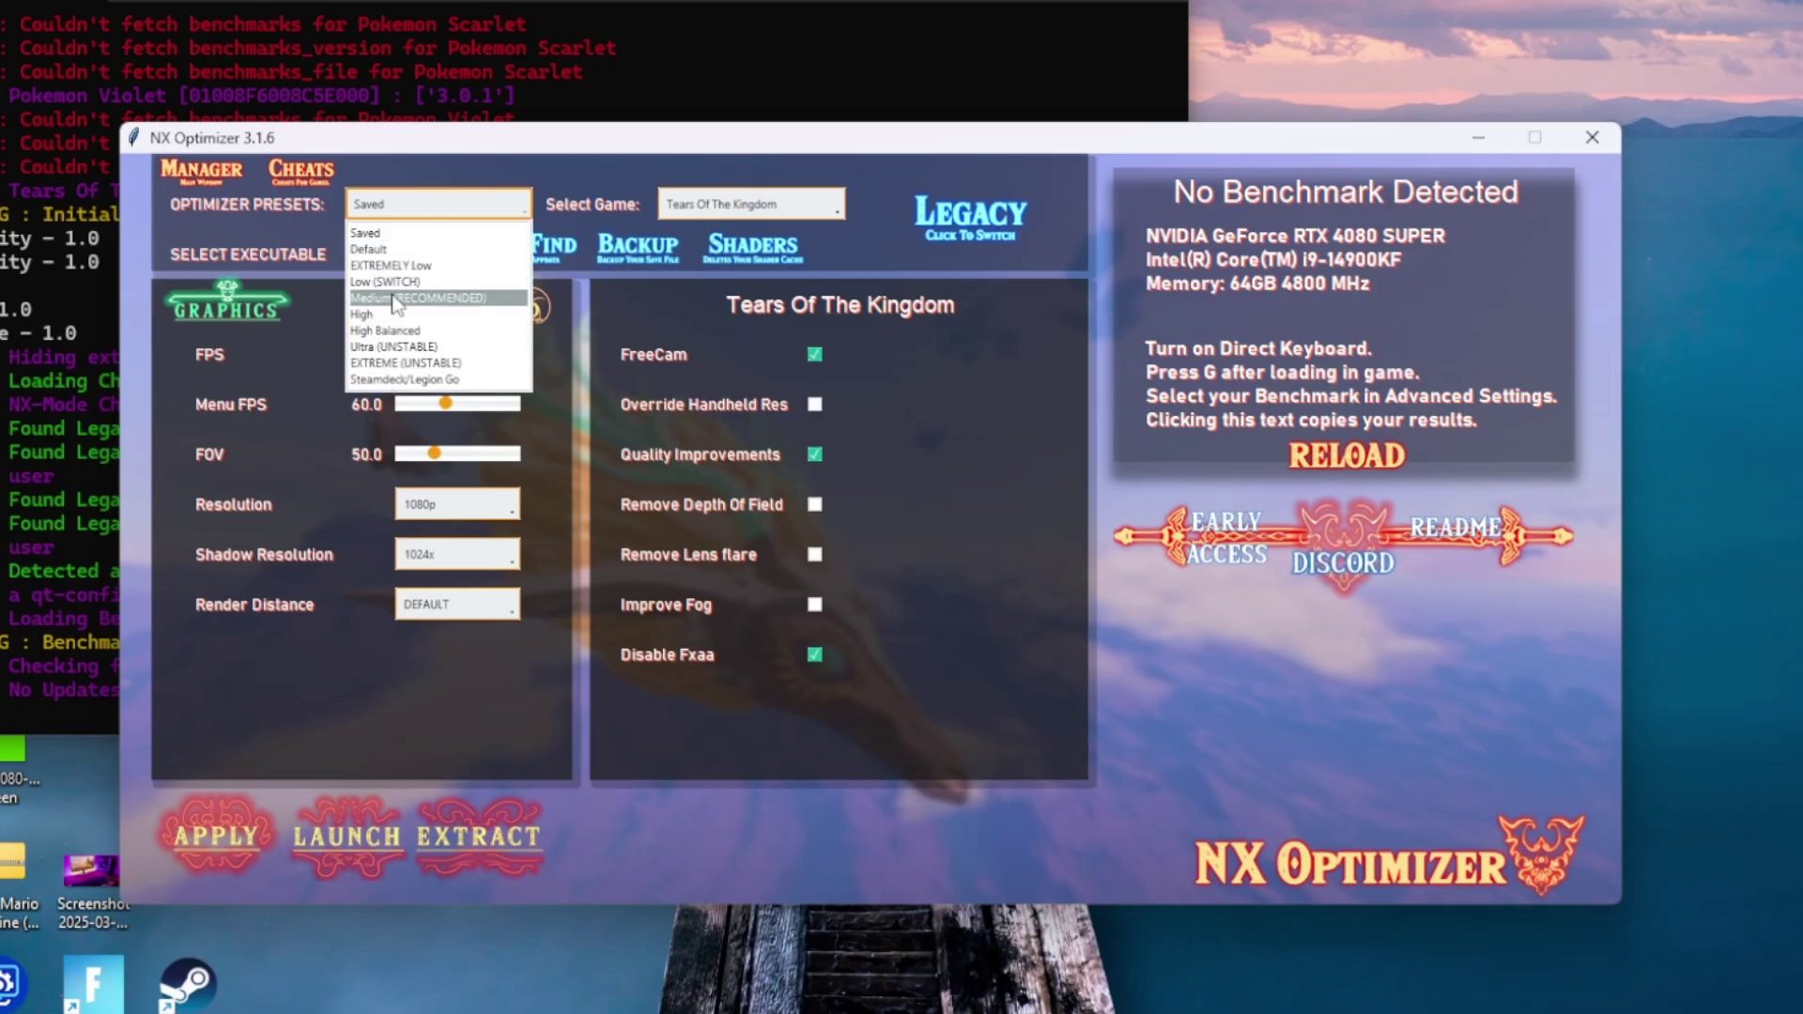
pyautogui.click(450, 299)
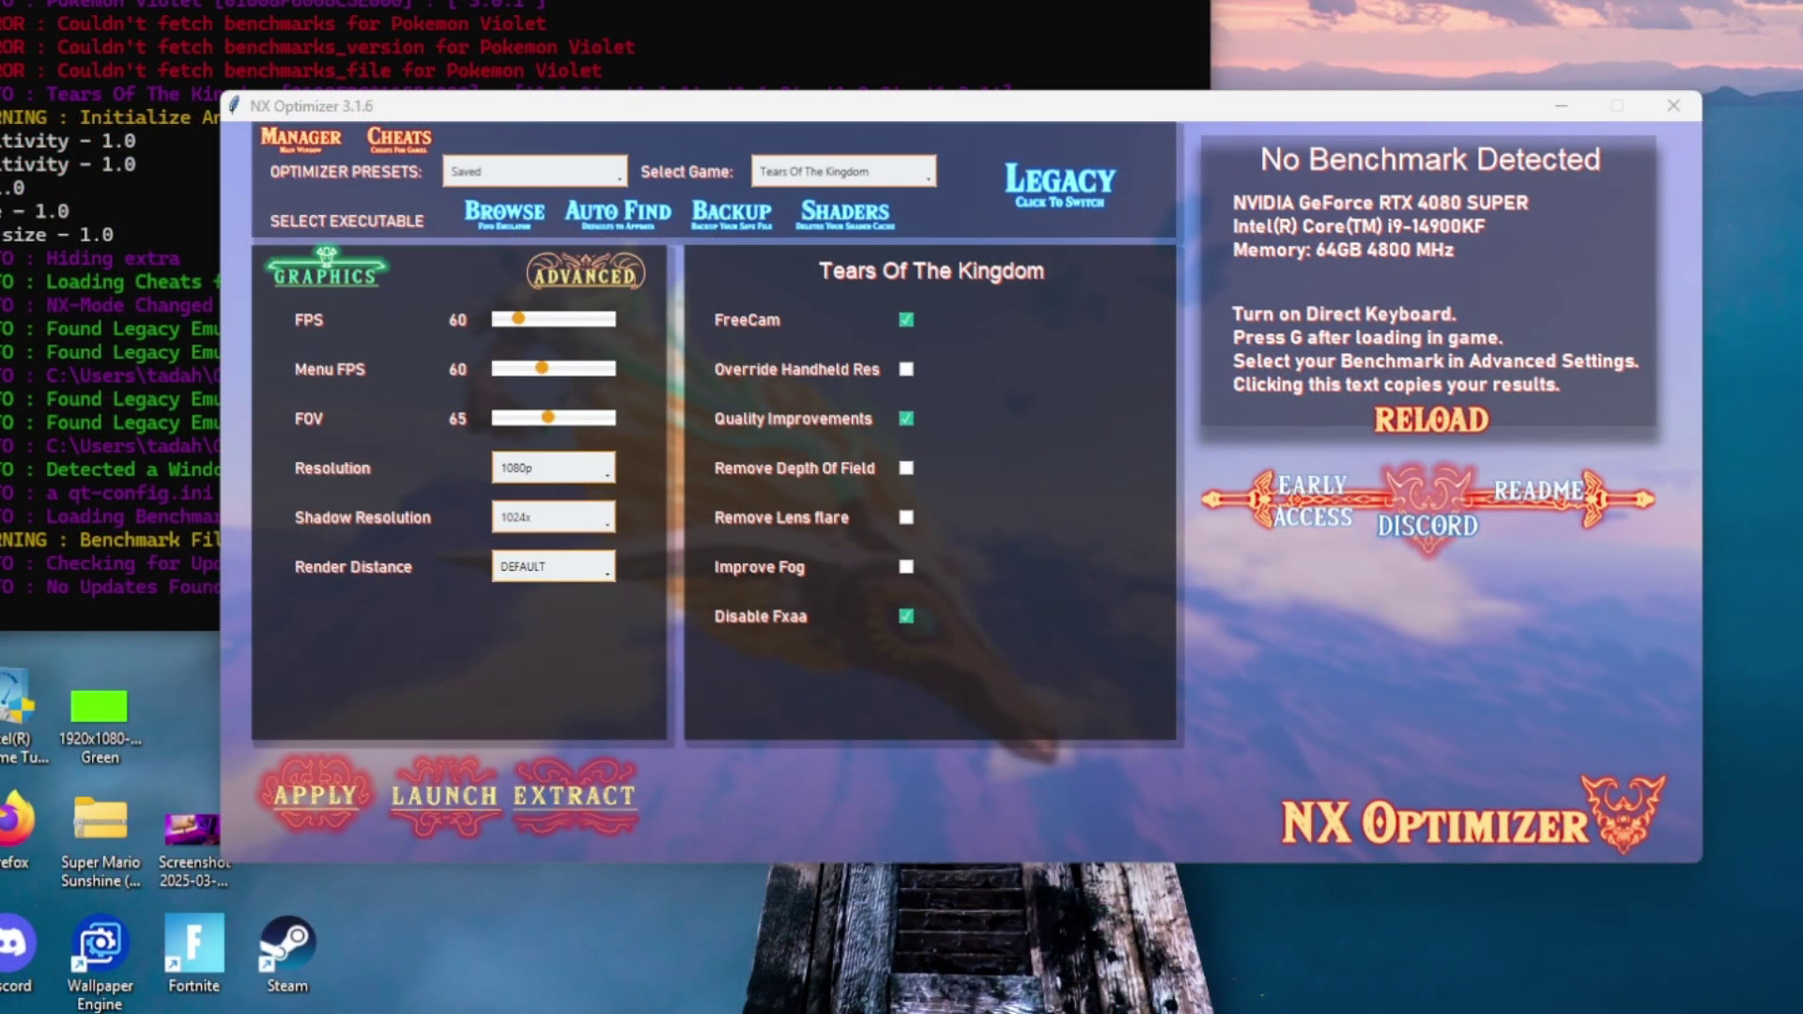
pyautogui.click(909, 176)
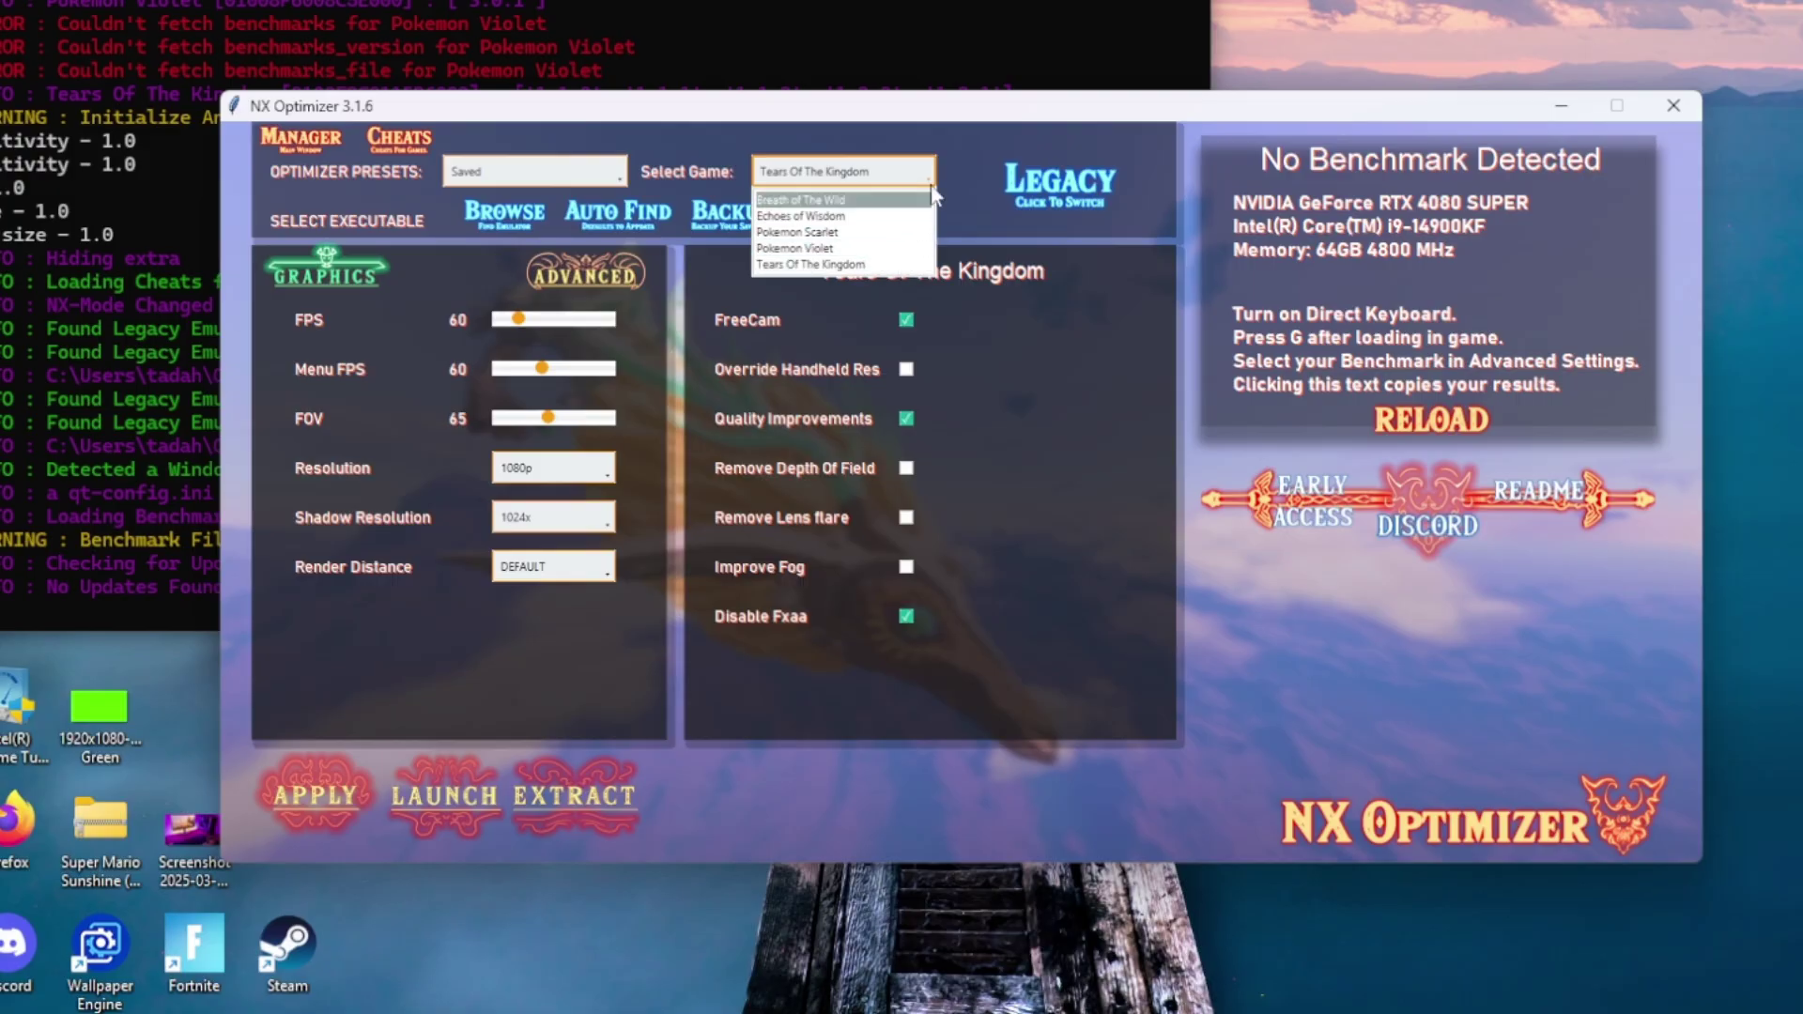
pyautogui.click(963, 132)
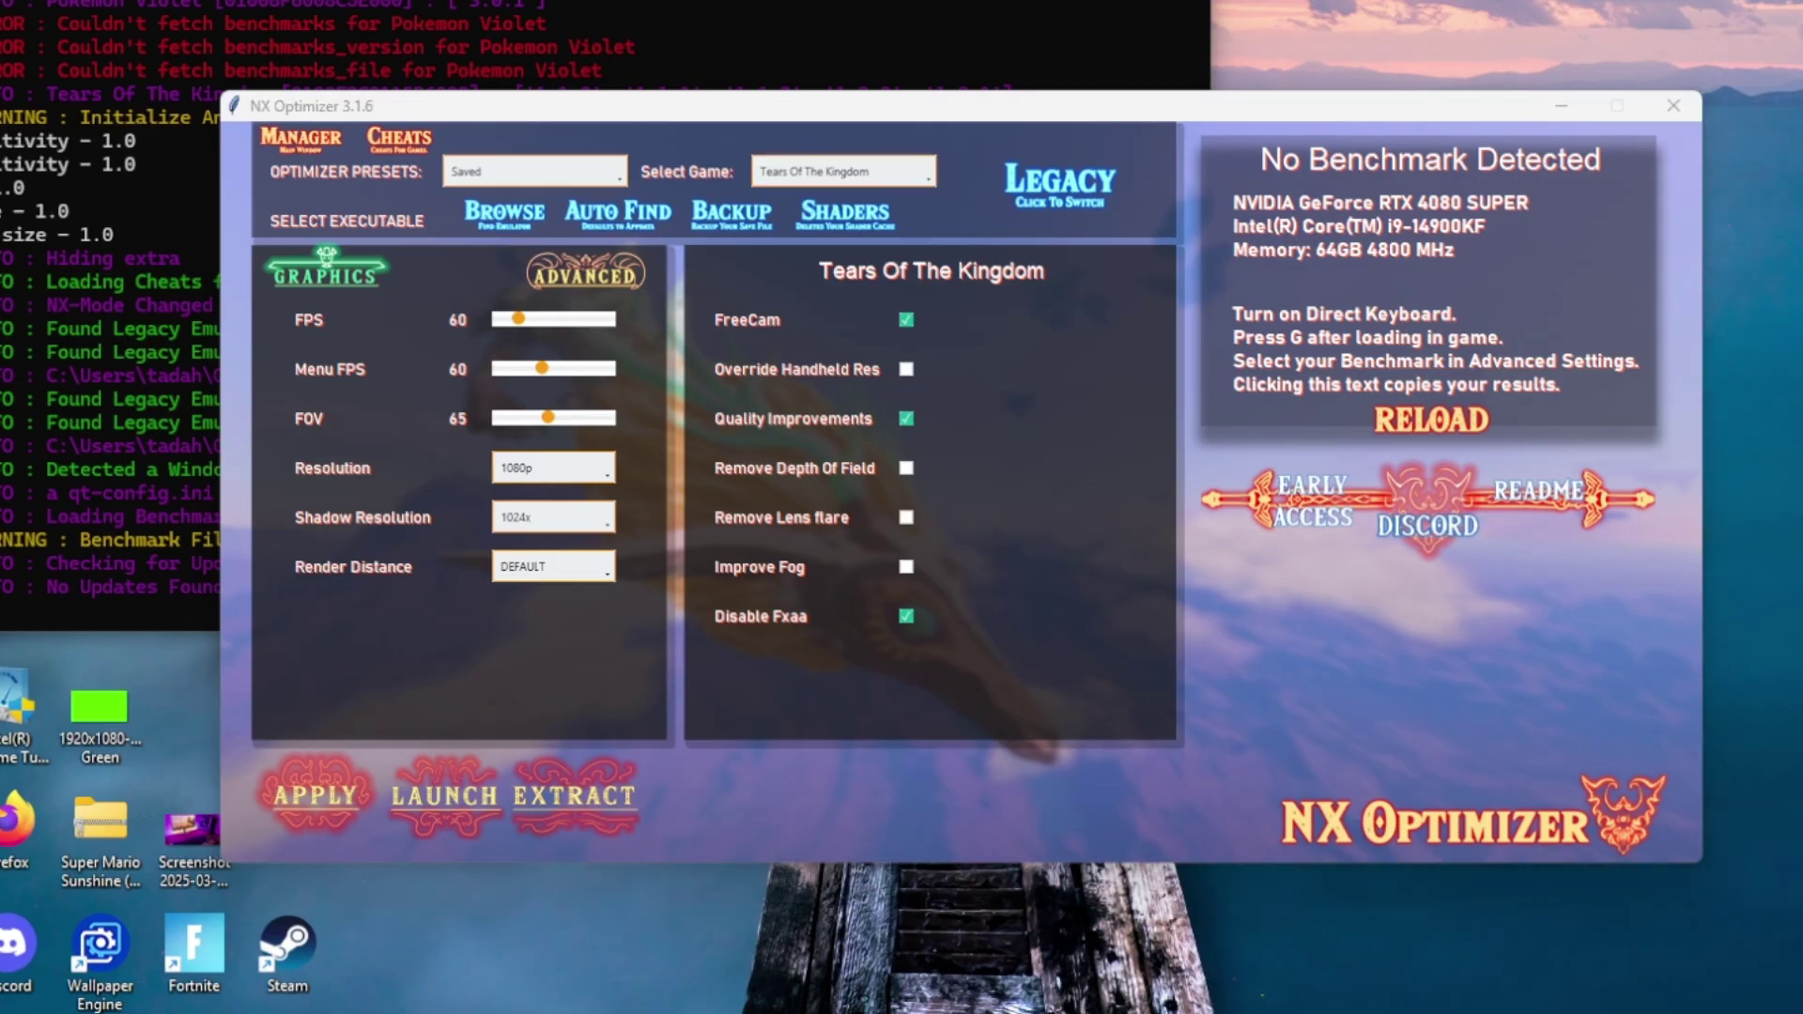
pyautogui.click(901, 174)
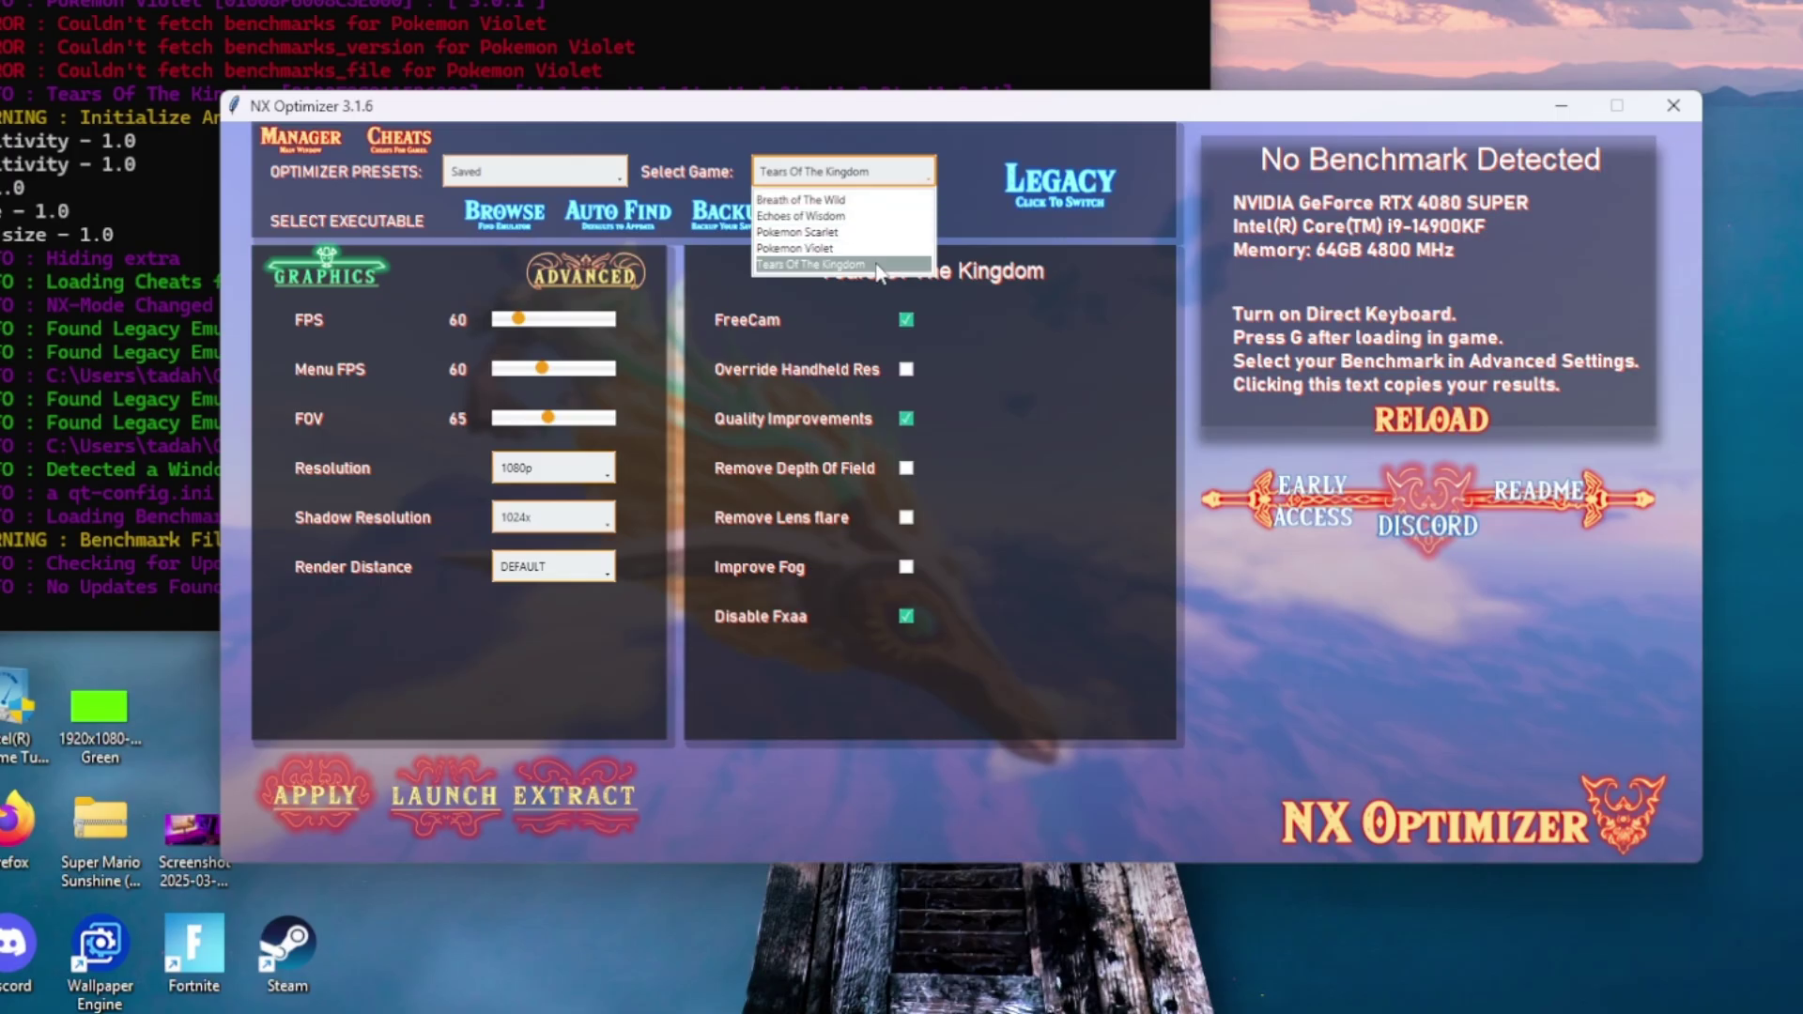
pyautogui.click(958, 137)
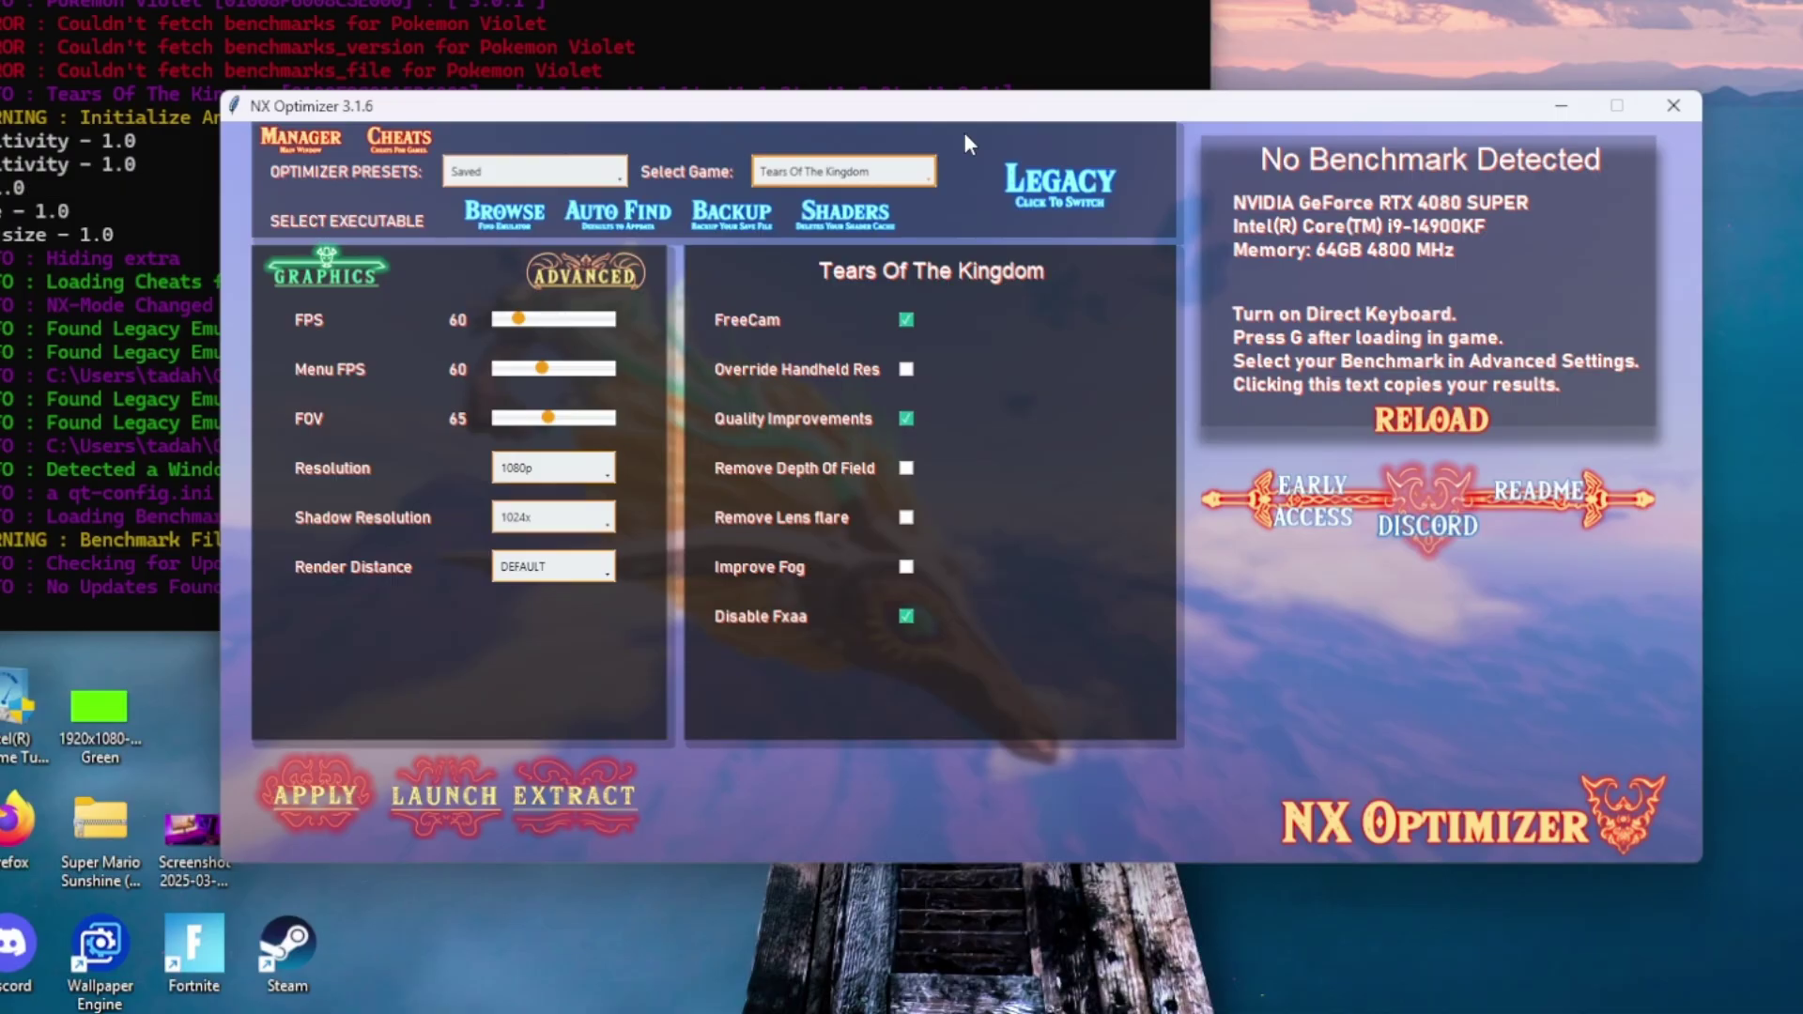
pyautogui.click(1063, 181)
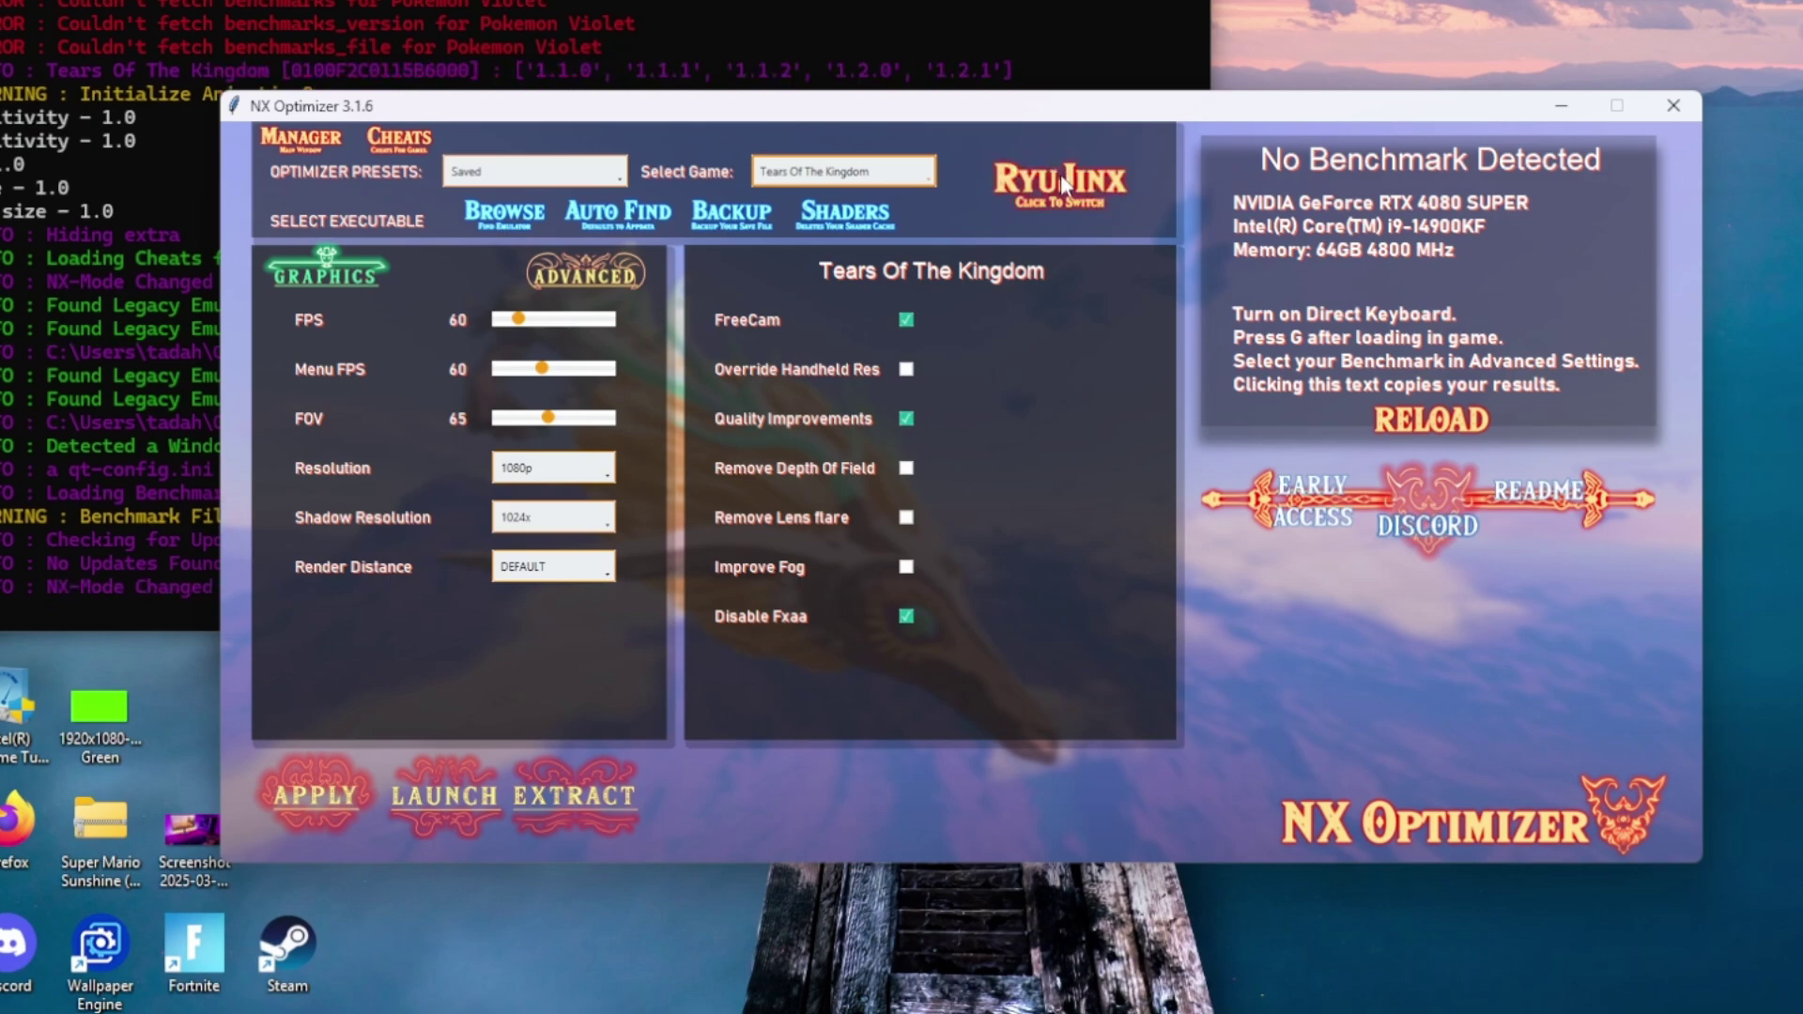
pyautogui.click(1061, 173)
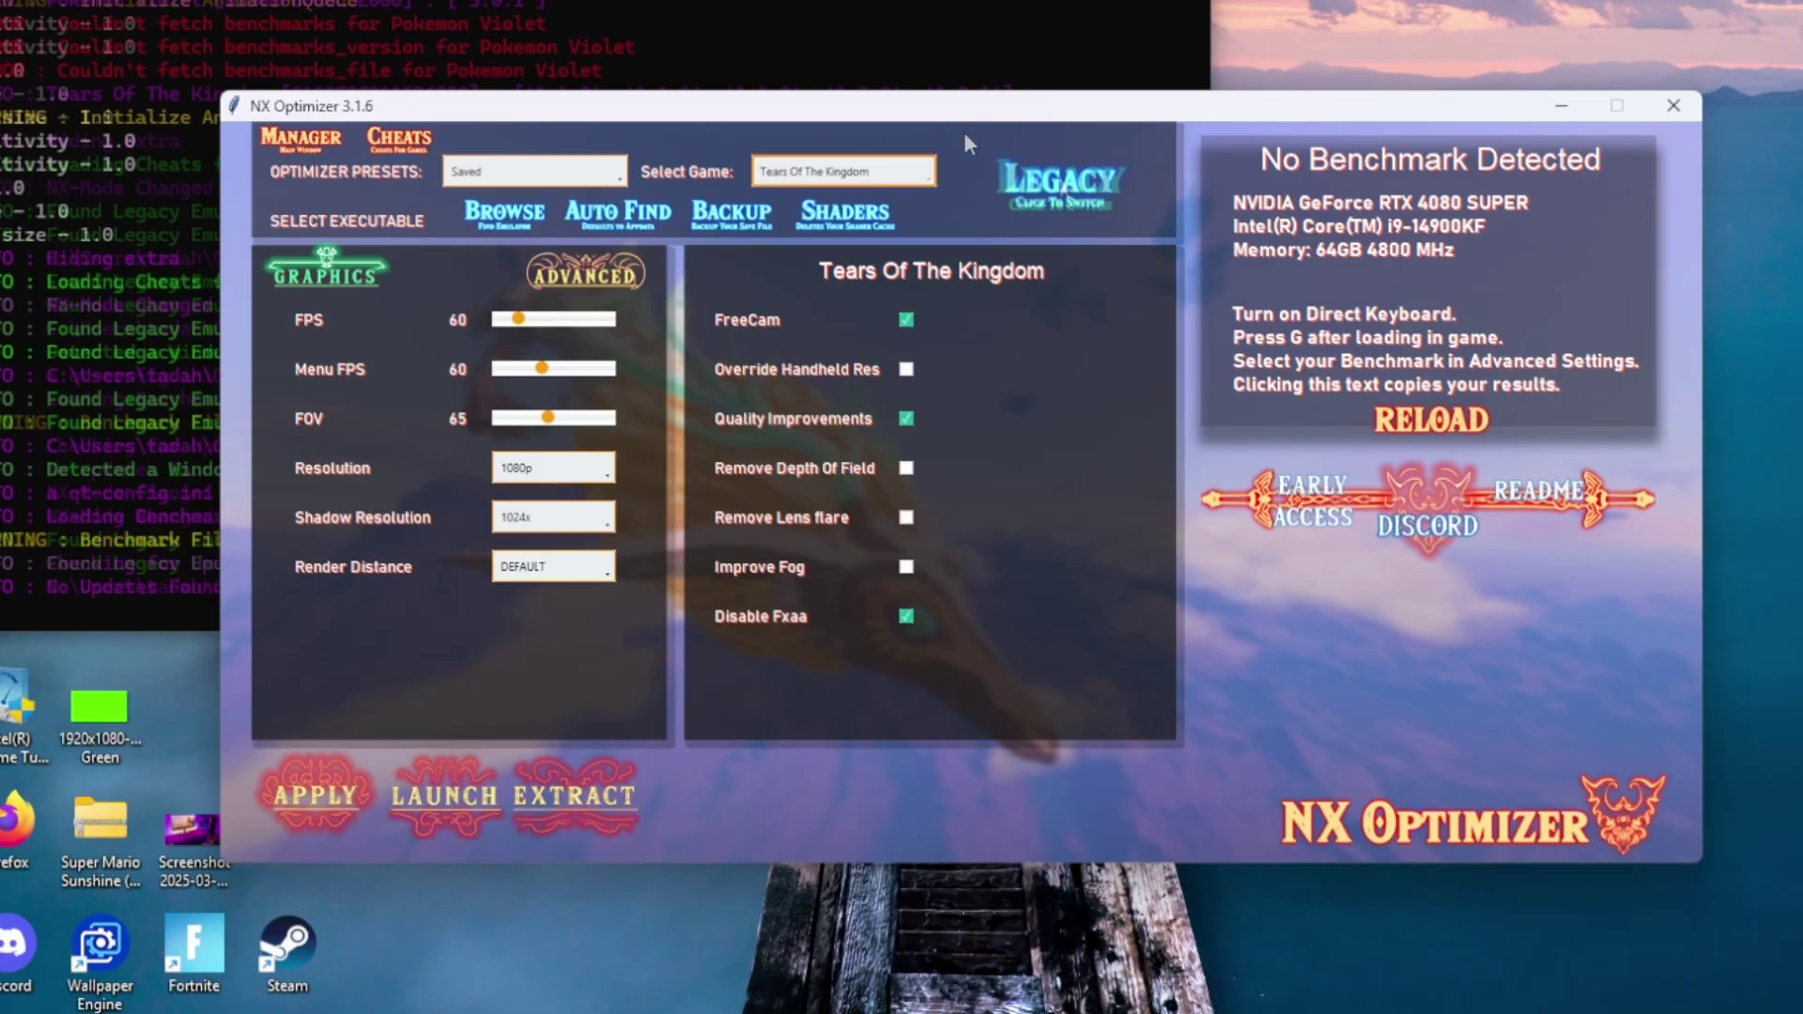
pyautogui.click(1062, 180)
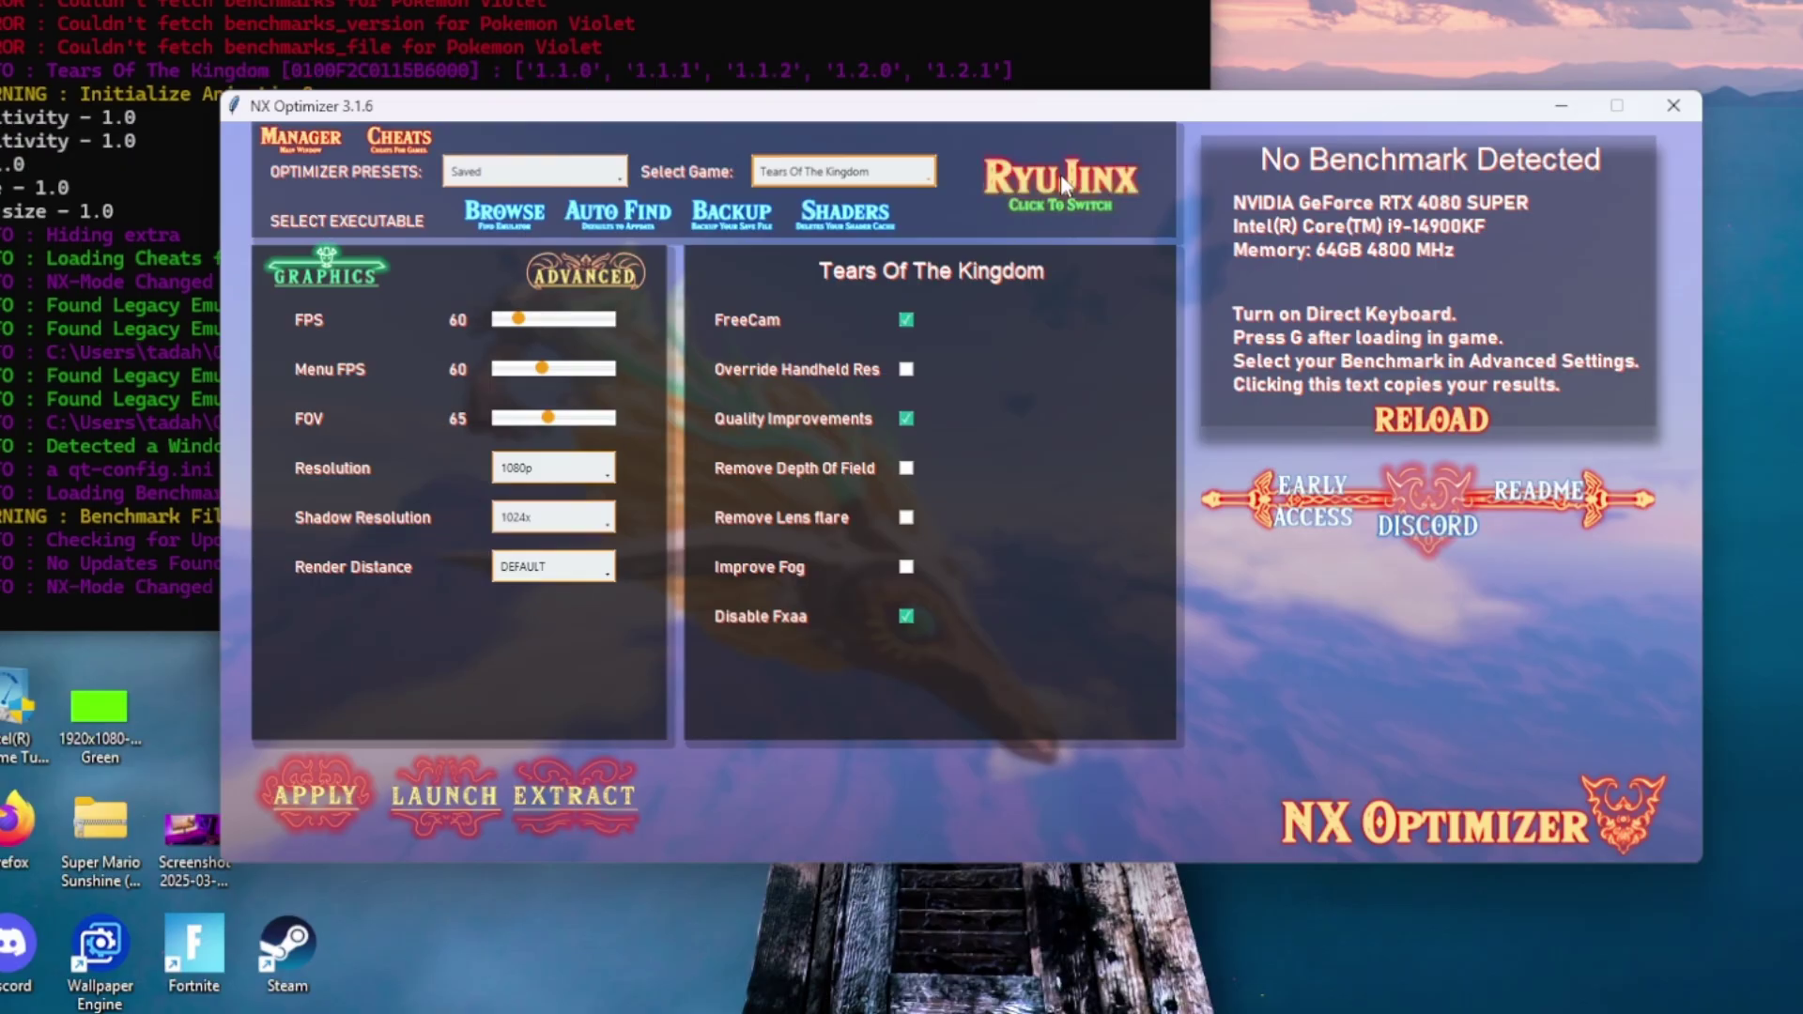
pyautogui.click(1062, 173)
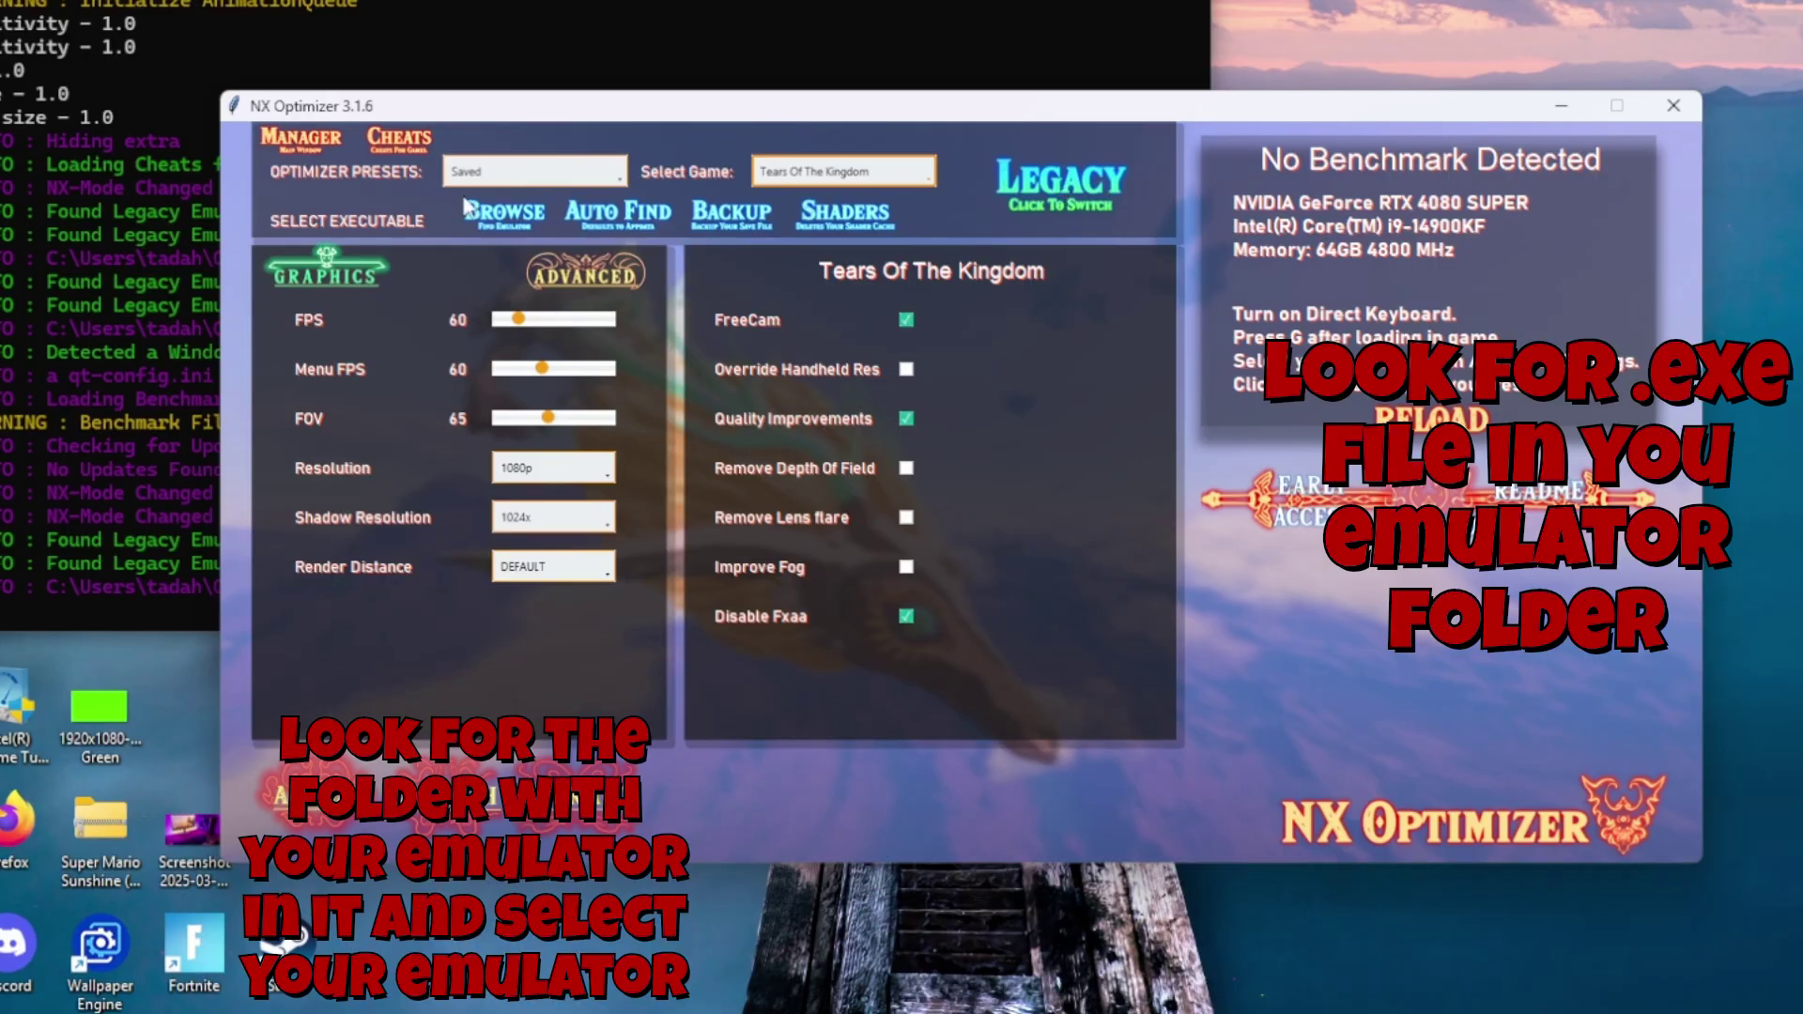
# Set the emulator executable to suyu from Desktop > Switch Emu > suyu build folder
pyautogui.click(507, 211)
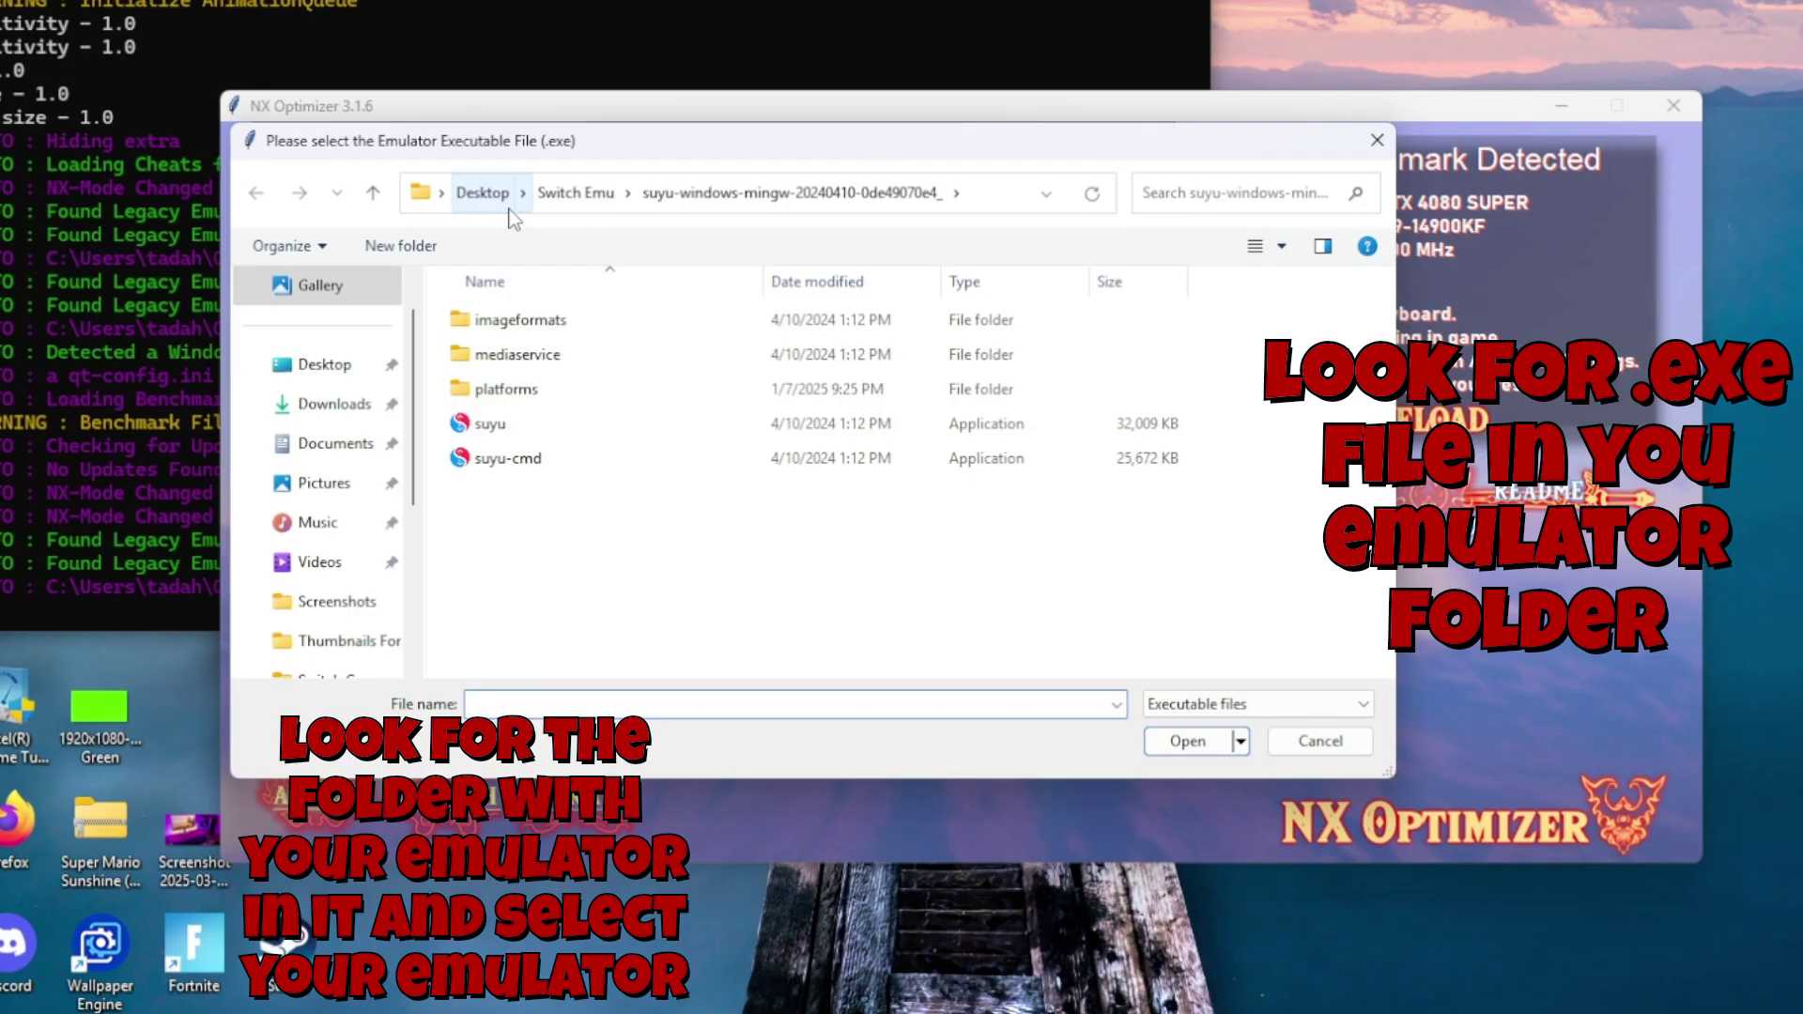
pyautogui.click(317, 371)
pyautogui.scroll(-2, 1157, 415)
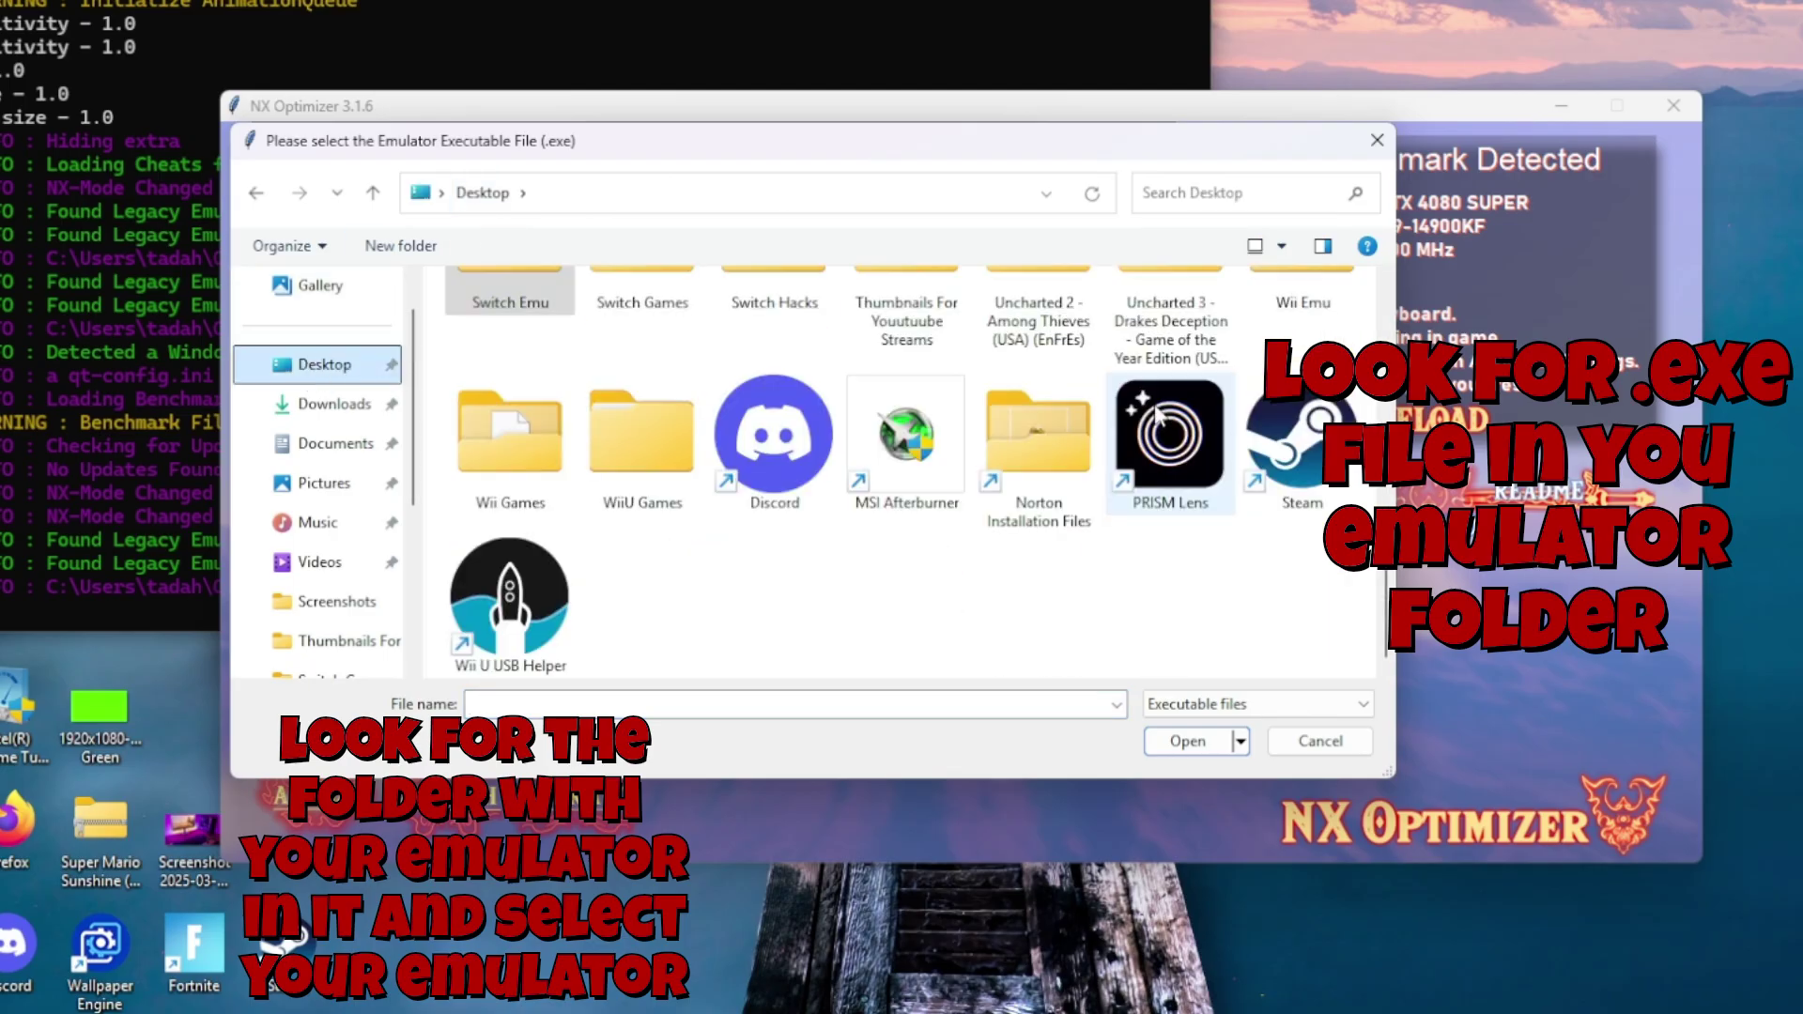
pyautogui.scroll(5, 1156, 414)
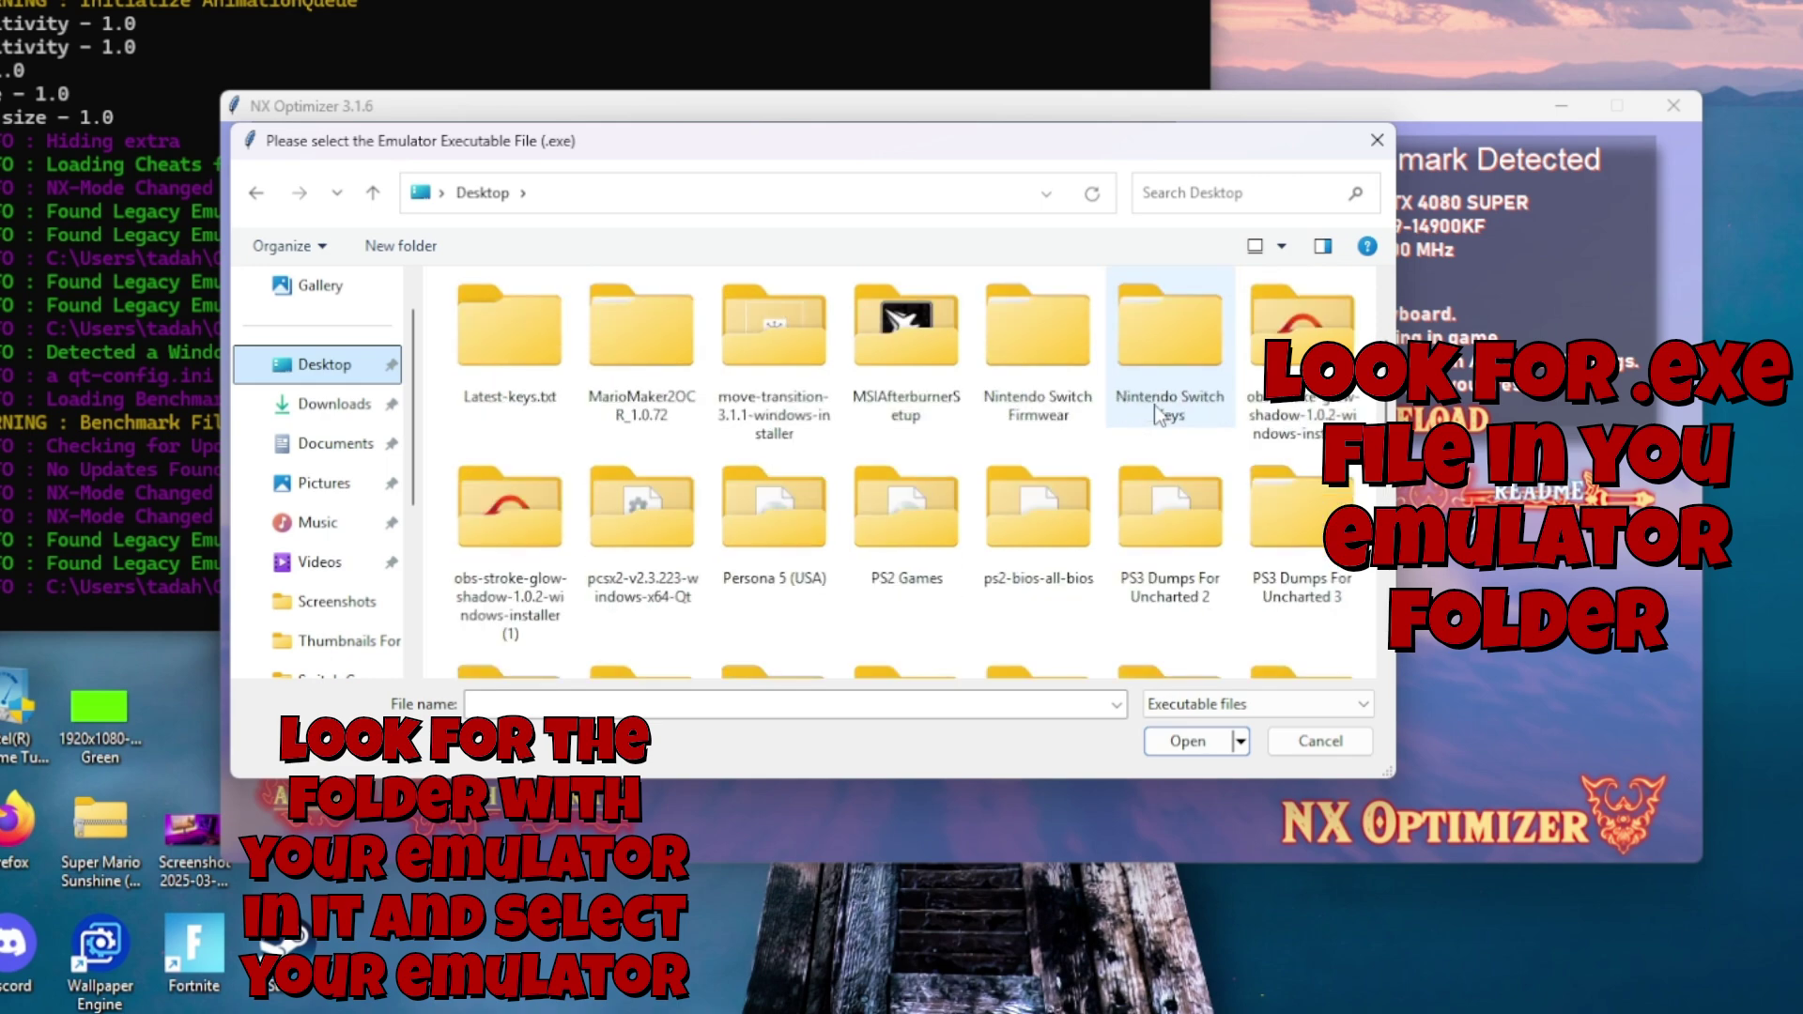
pyautogui.scroll(2, 1160, 415)
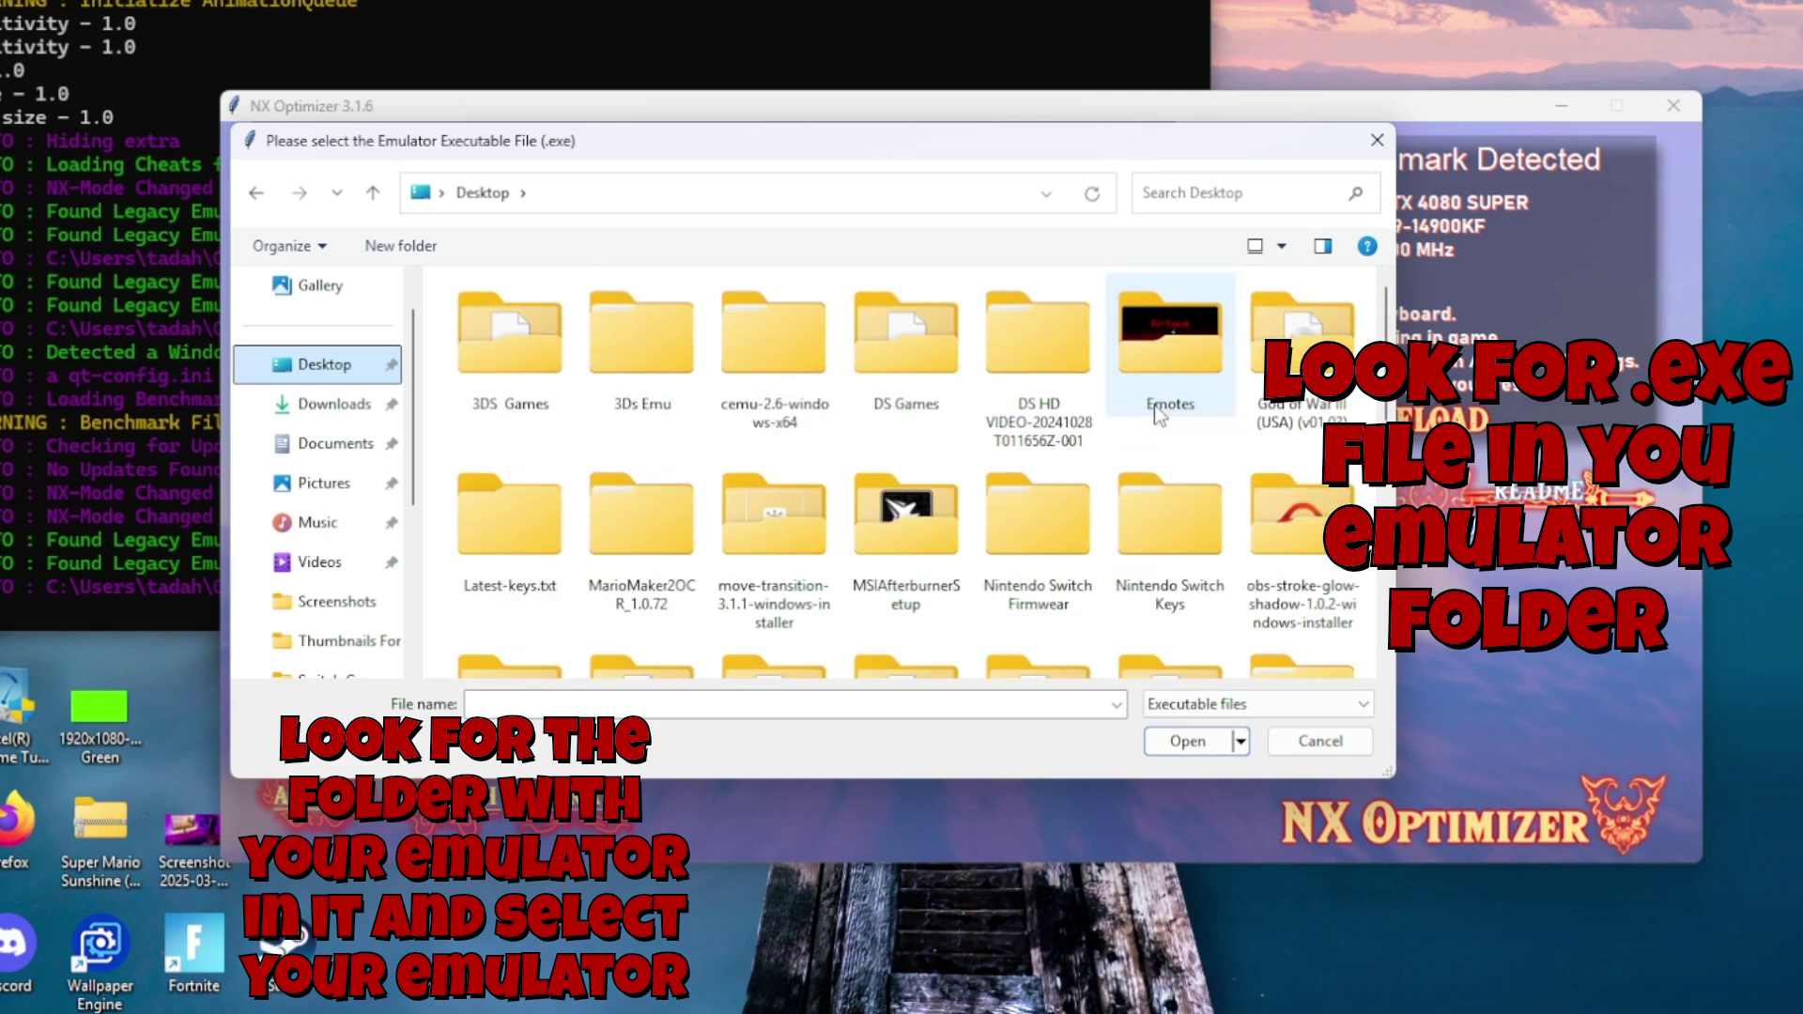
pyautogui.scroll(-3, 1160, 413)
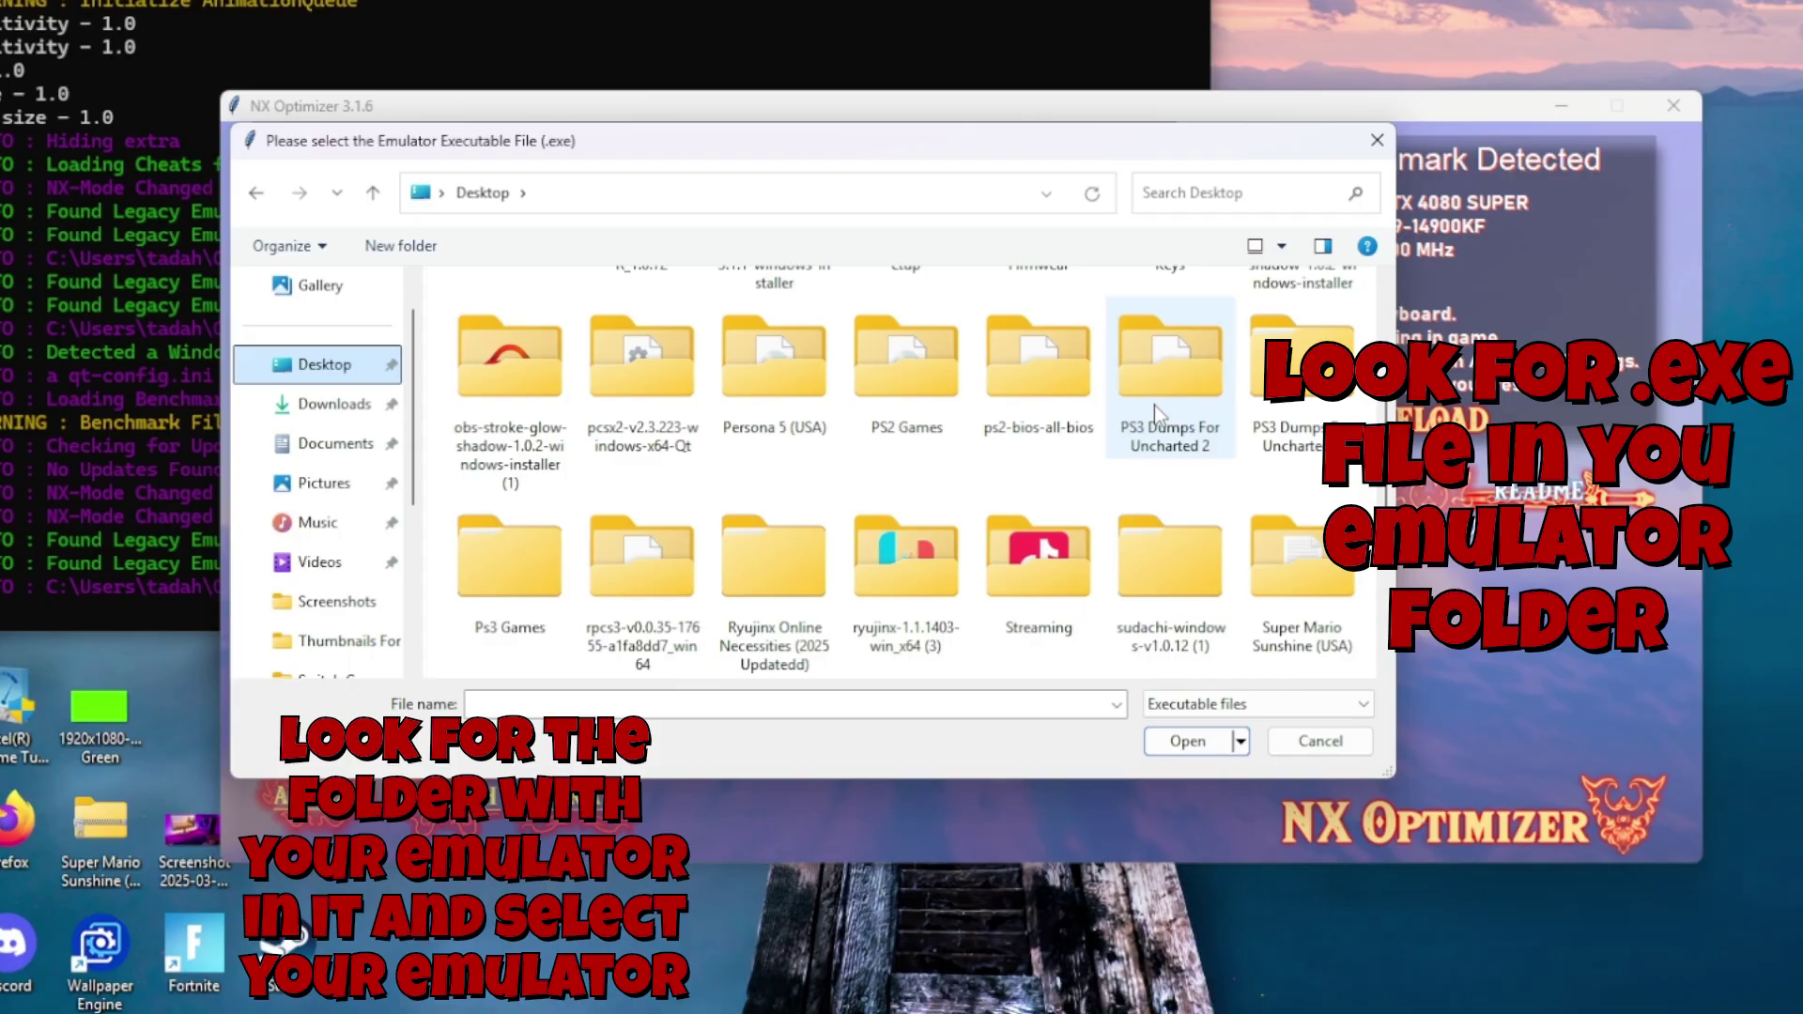
pyautogui.scroll(-4, 1153, 404)
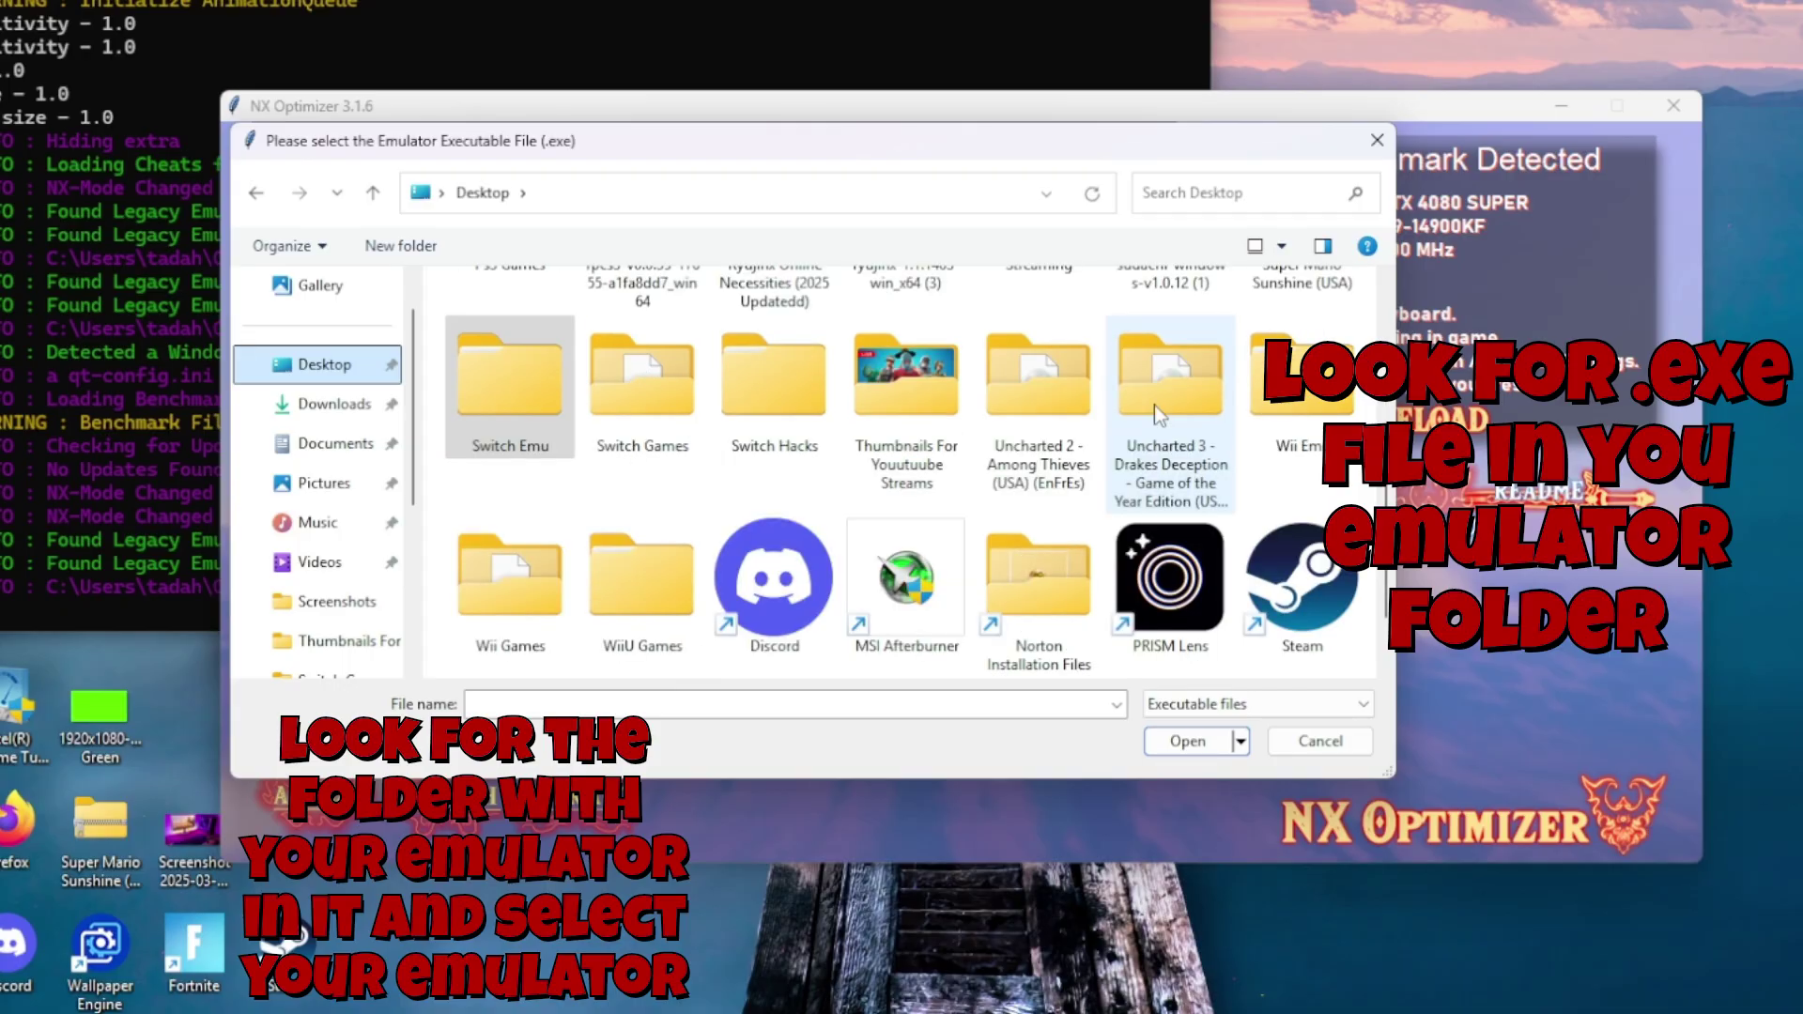
pyautogui.click(554, 385)
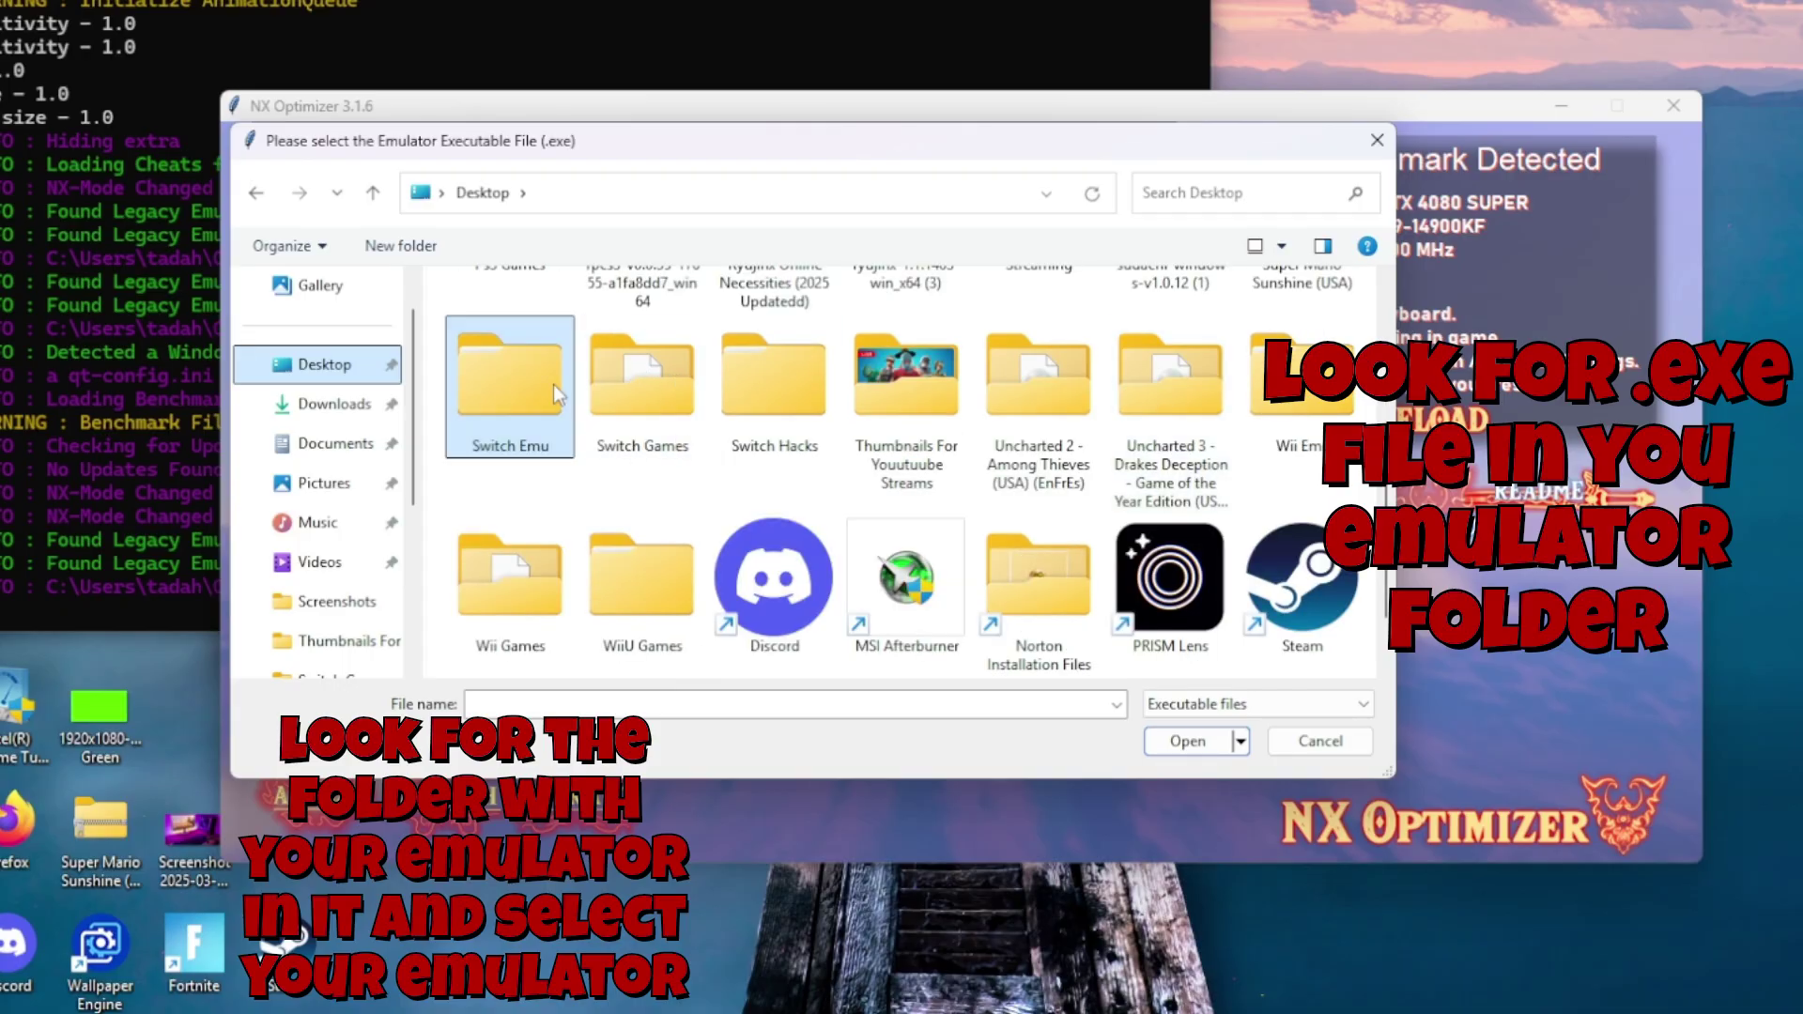
pyautogui.doubleClick(501, 376)
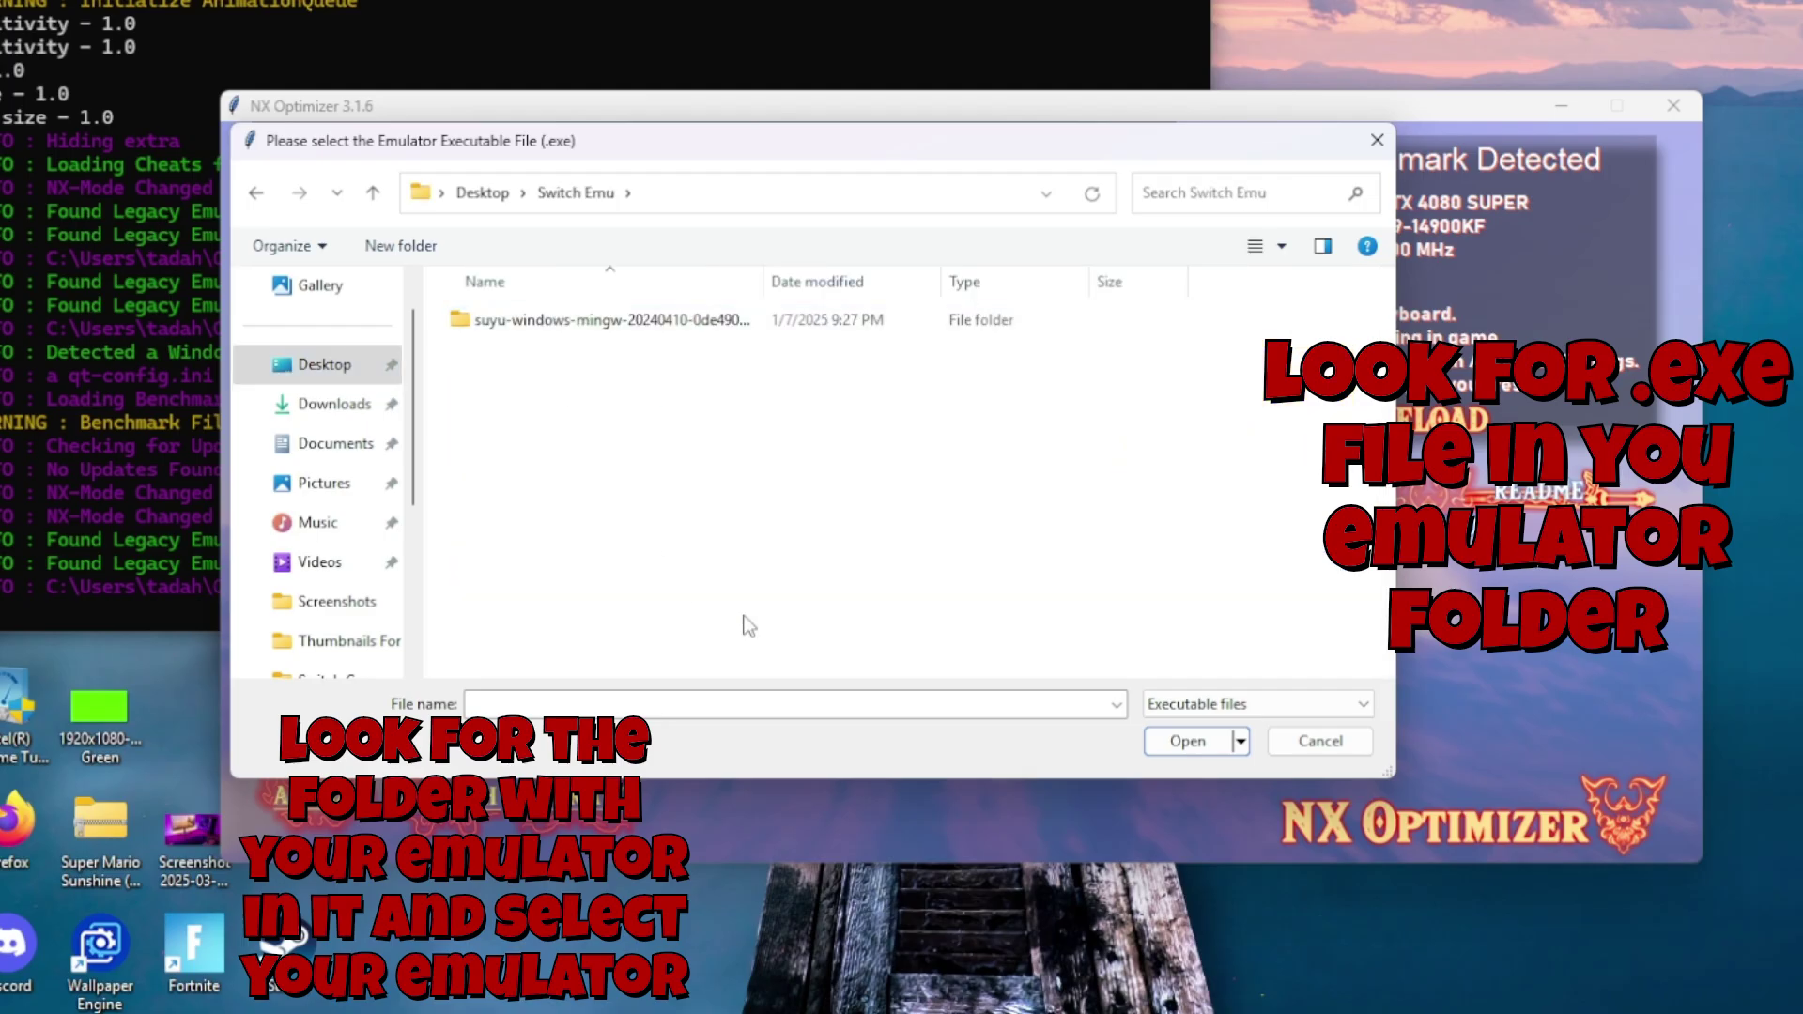
pyautogui.doubleClick(746, 324)
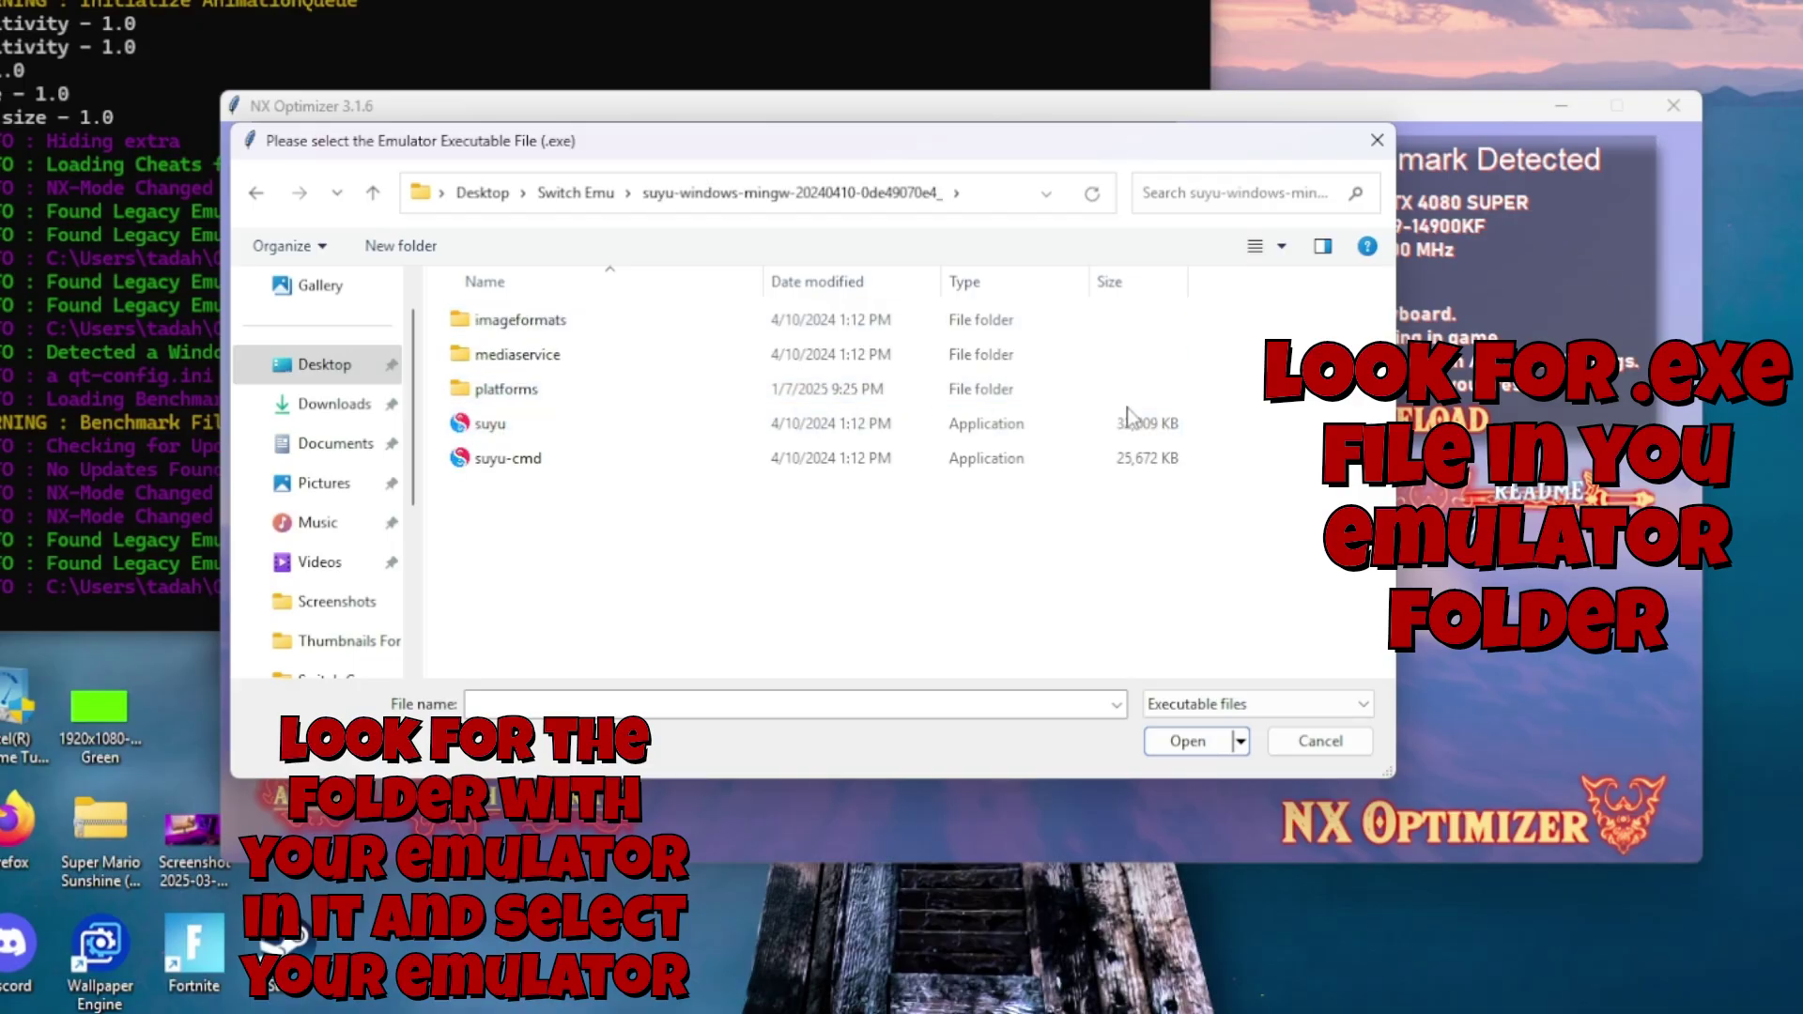
pyautogui.click(653, 438)
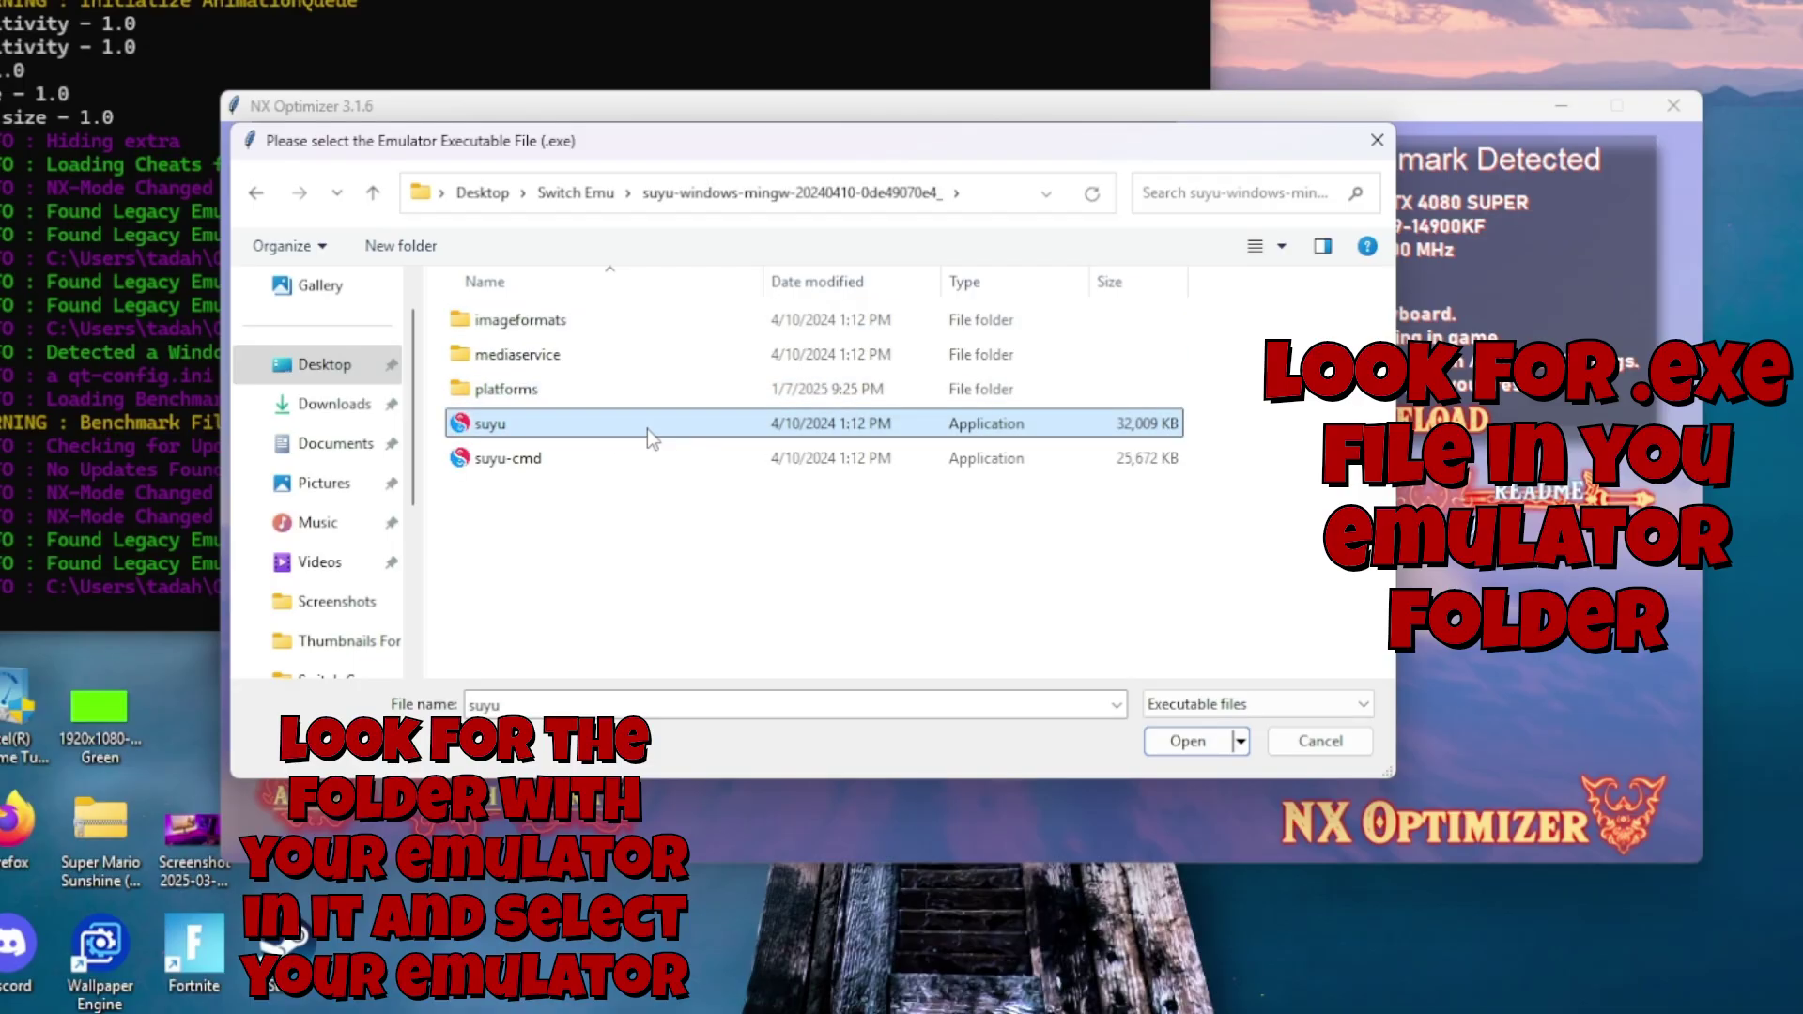
pyautogui.click(1180, 743)
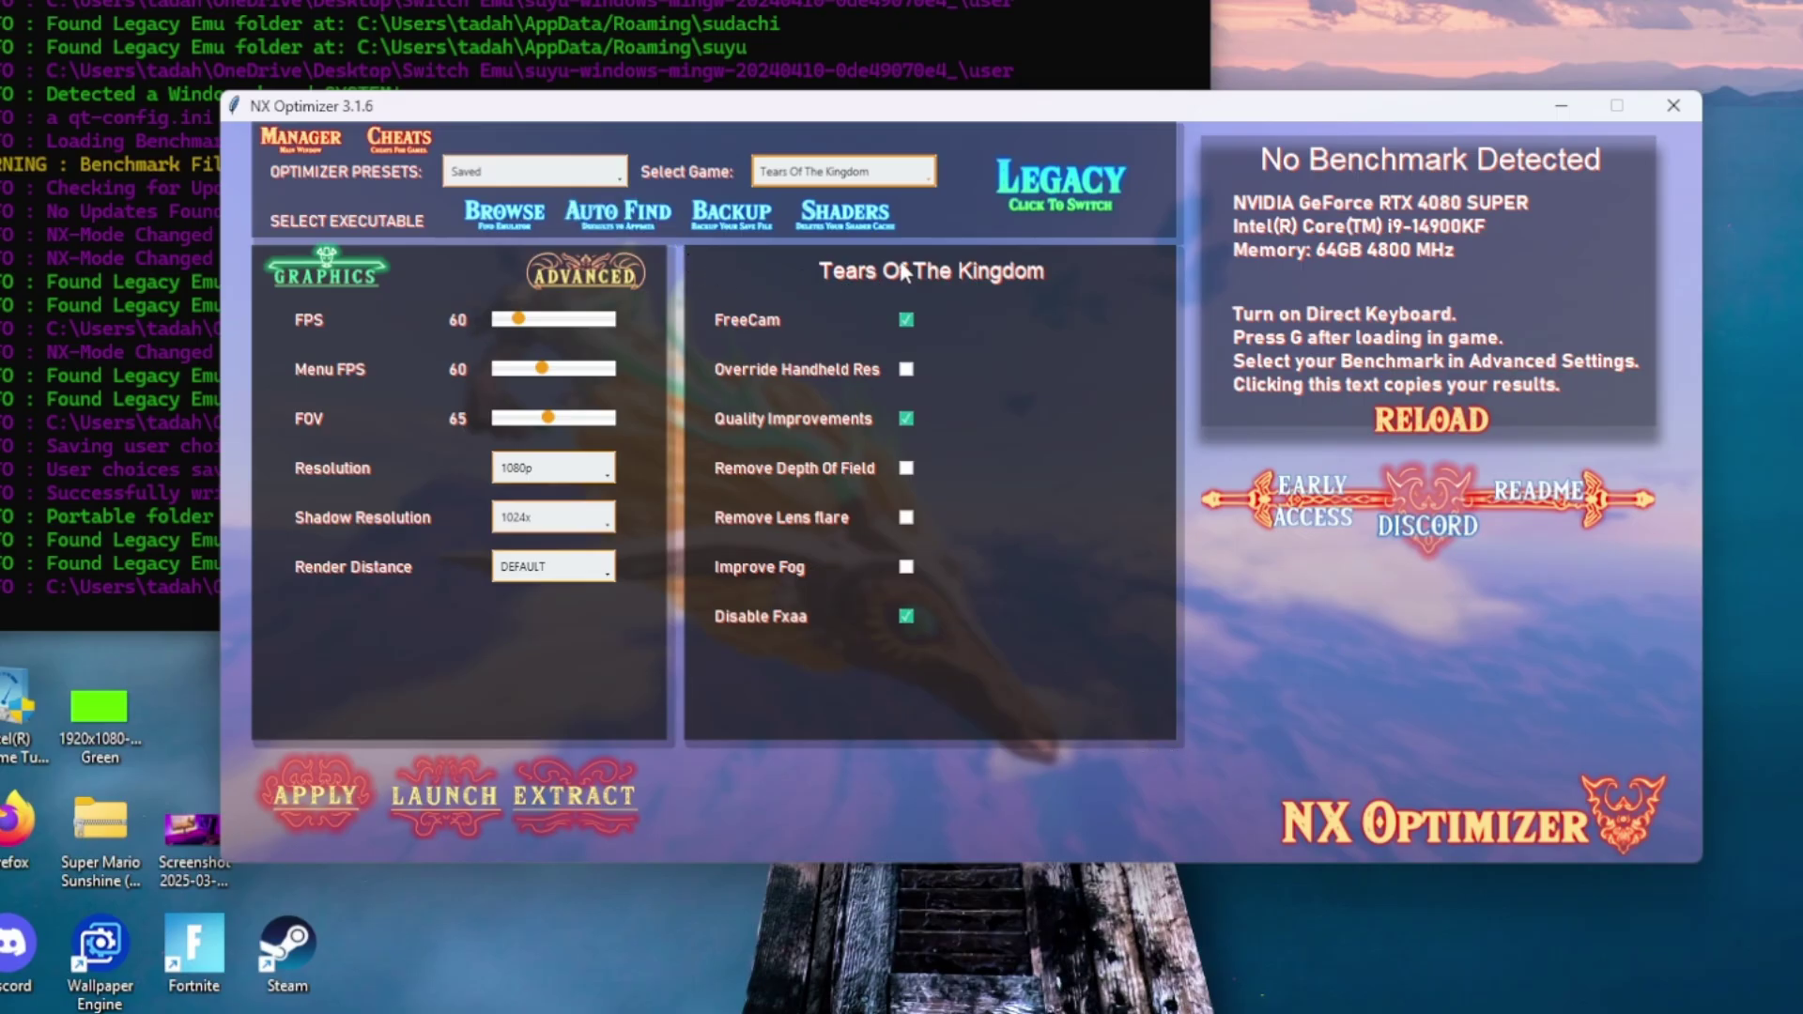
# Delete suyu's cached shaders and keep the game resolution at 1080p
pyautogui.click(850, 216)
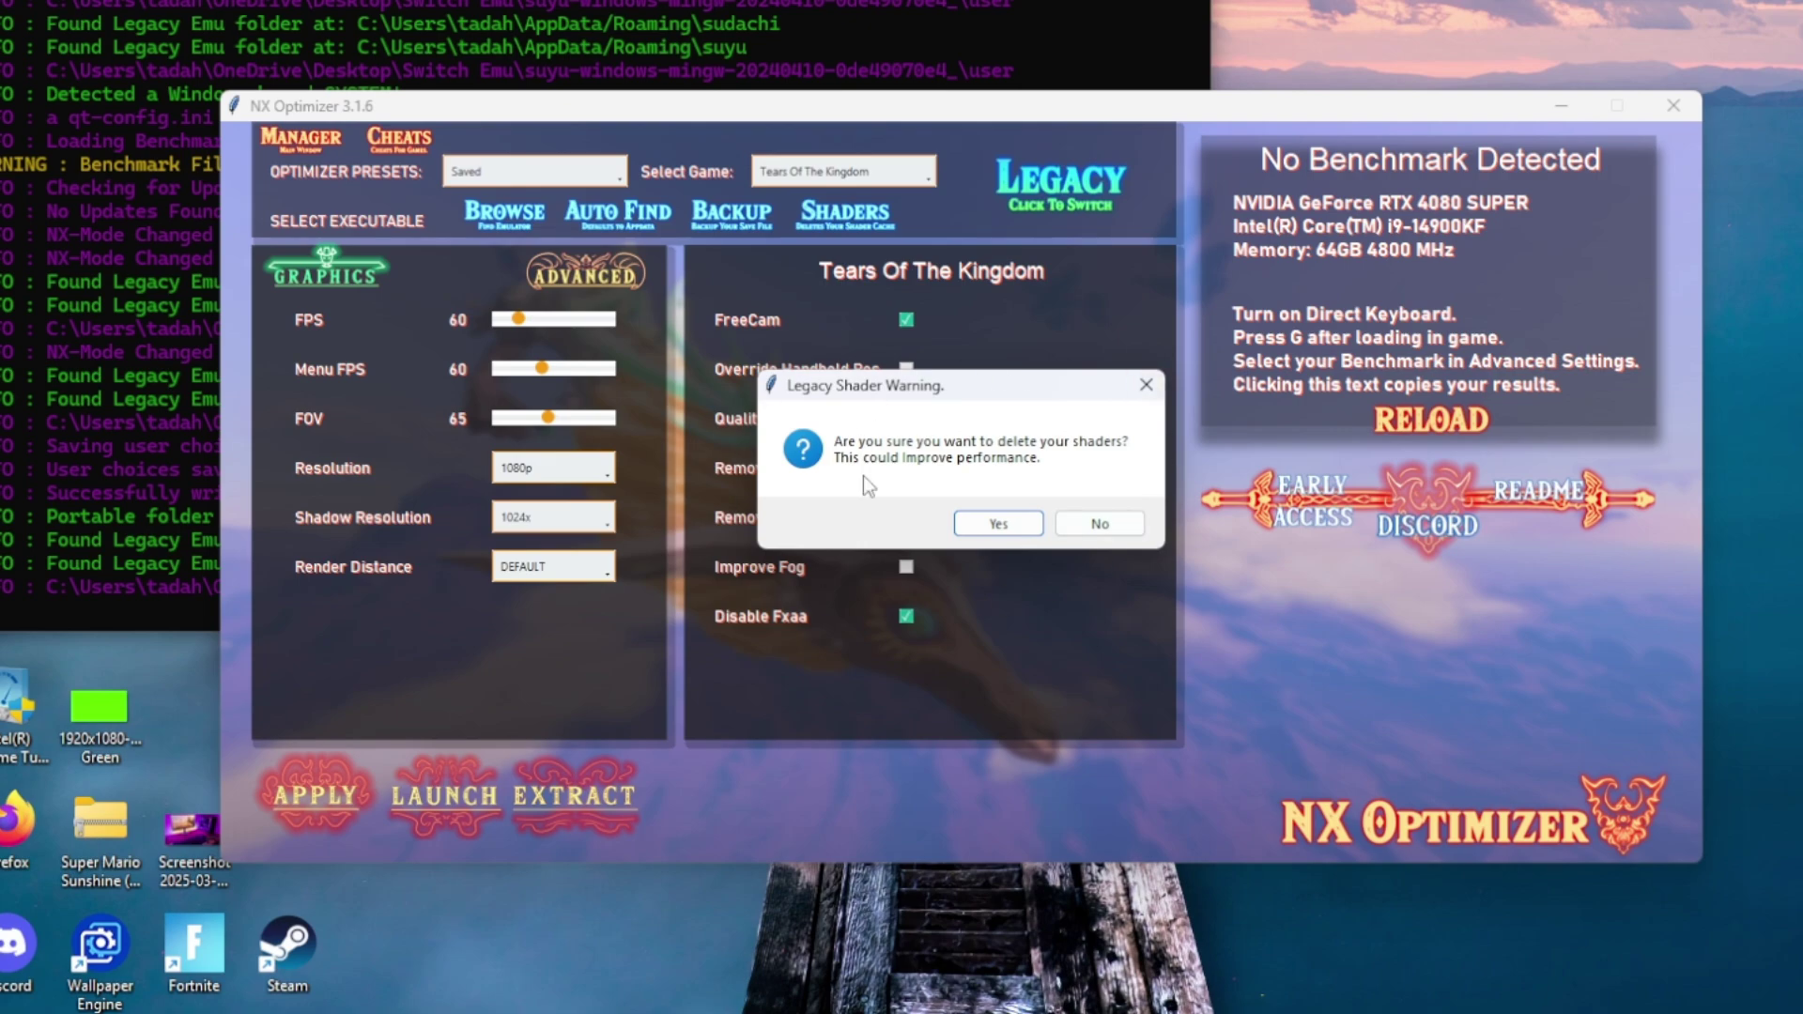
pyautogui.click(993, 525)
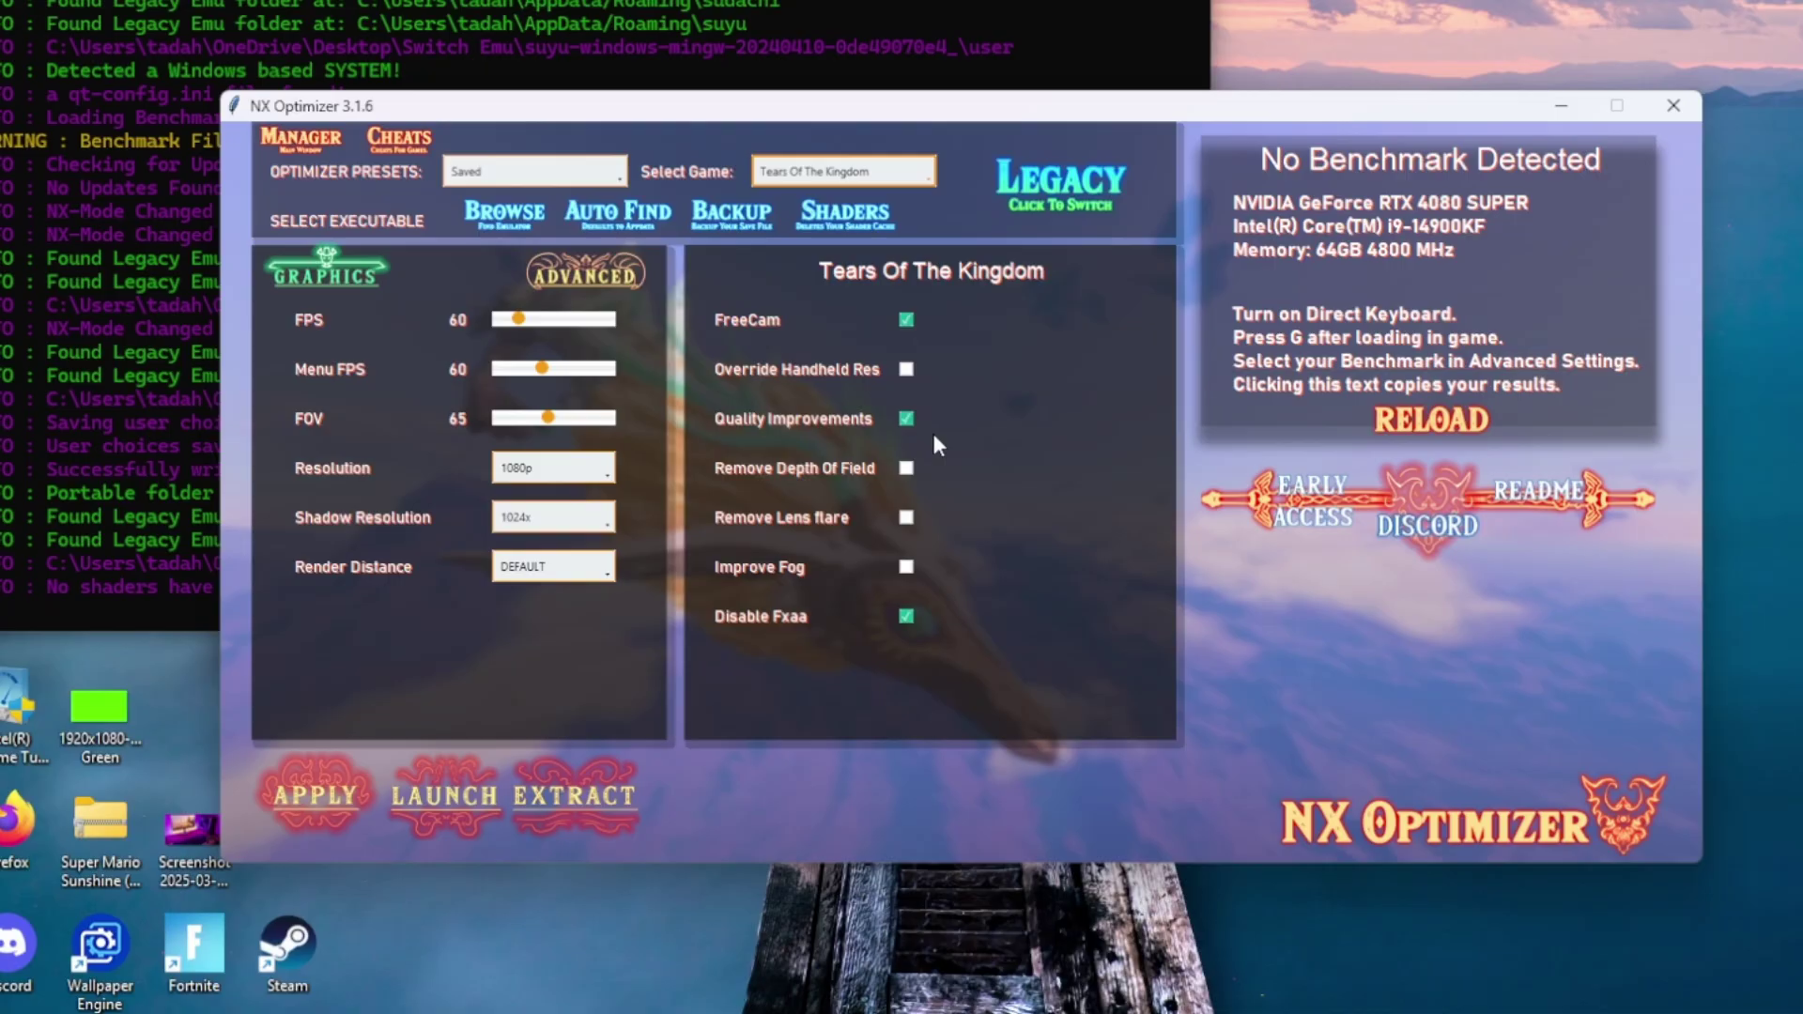
pyautogui.click(607, 480)
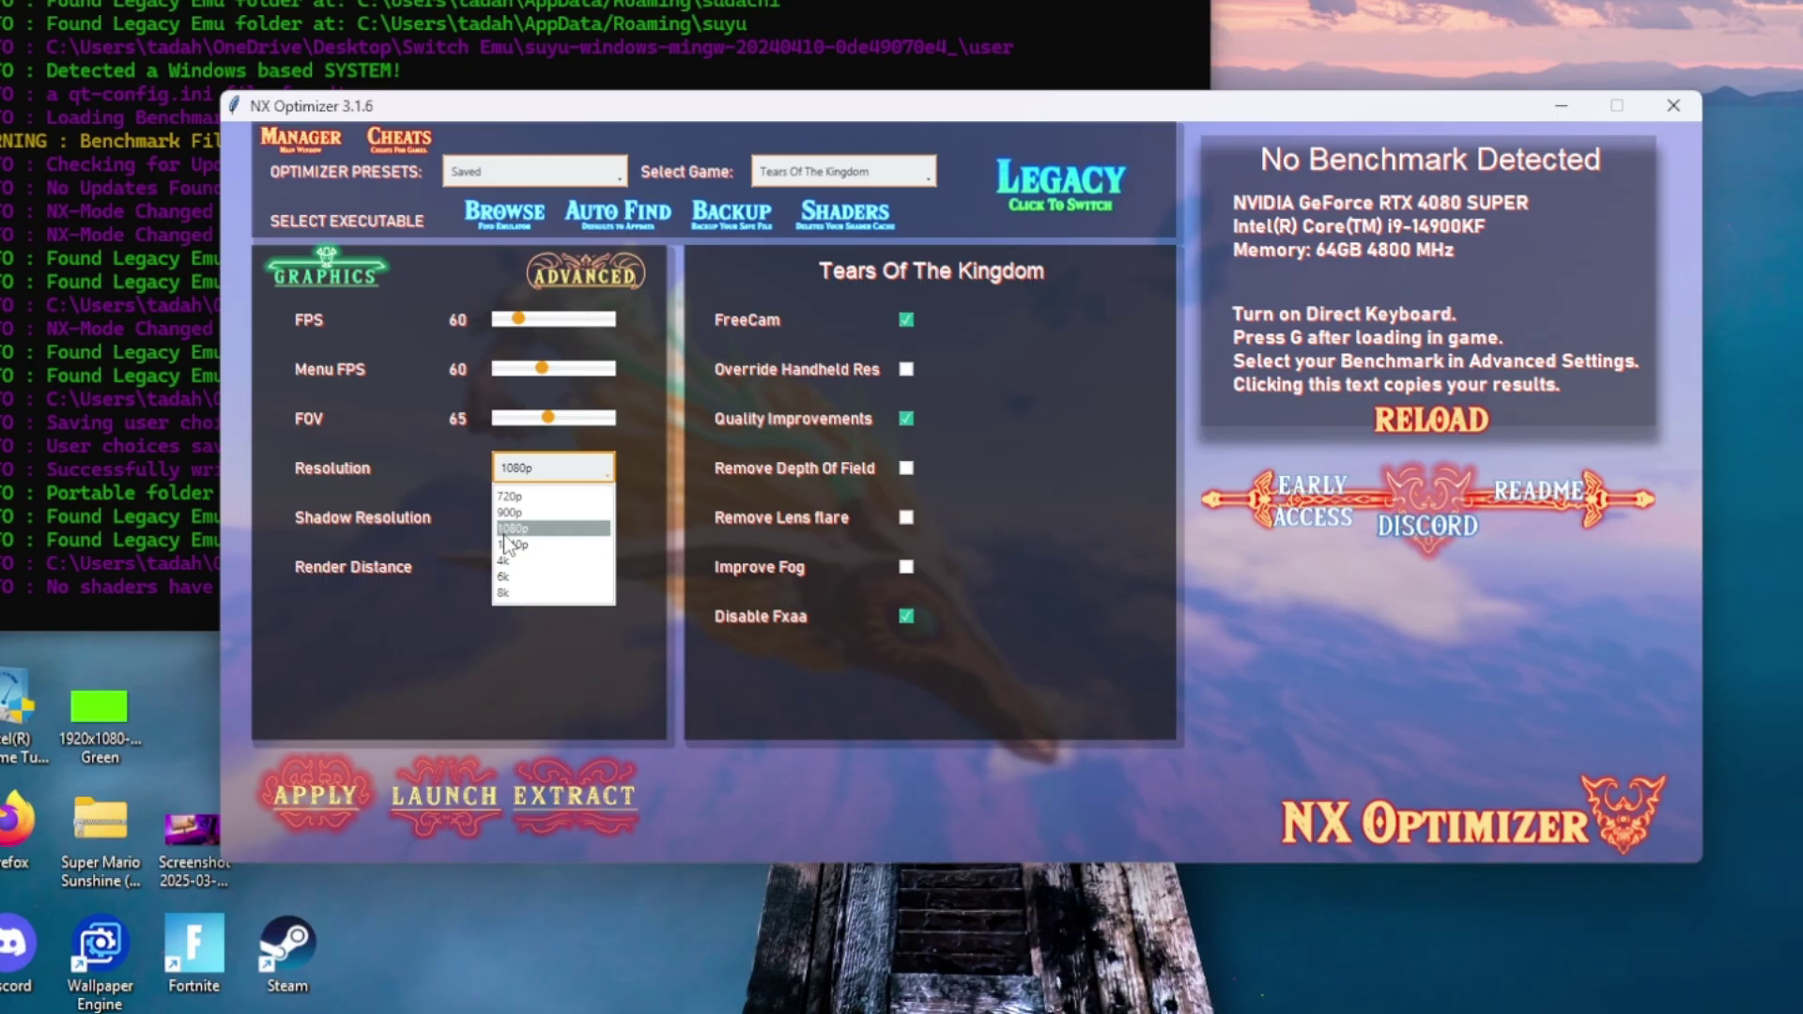
pyautogui.click(577, 530)
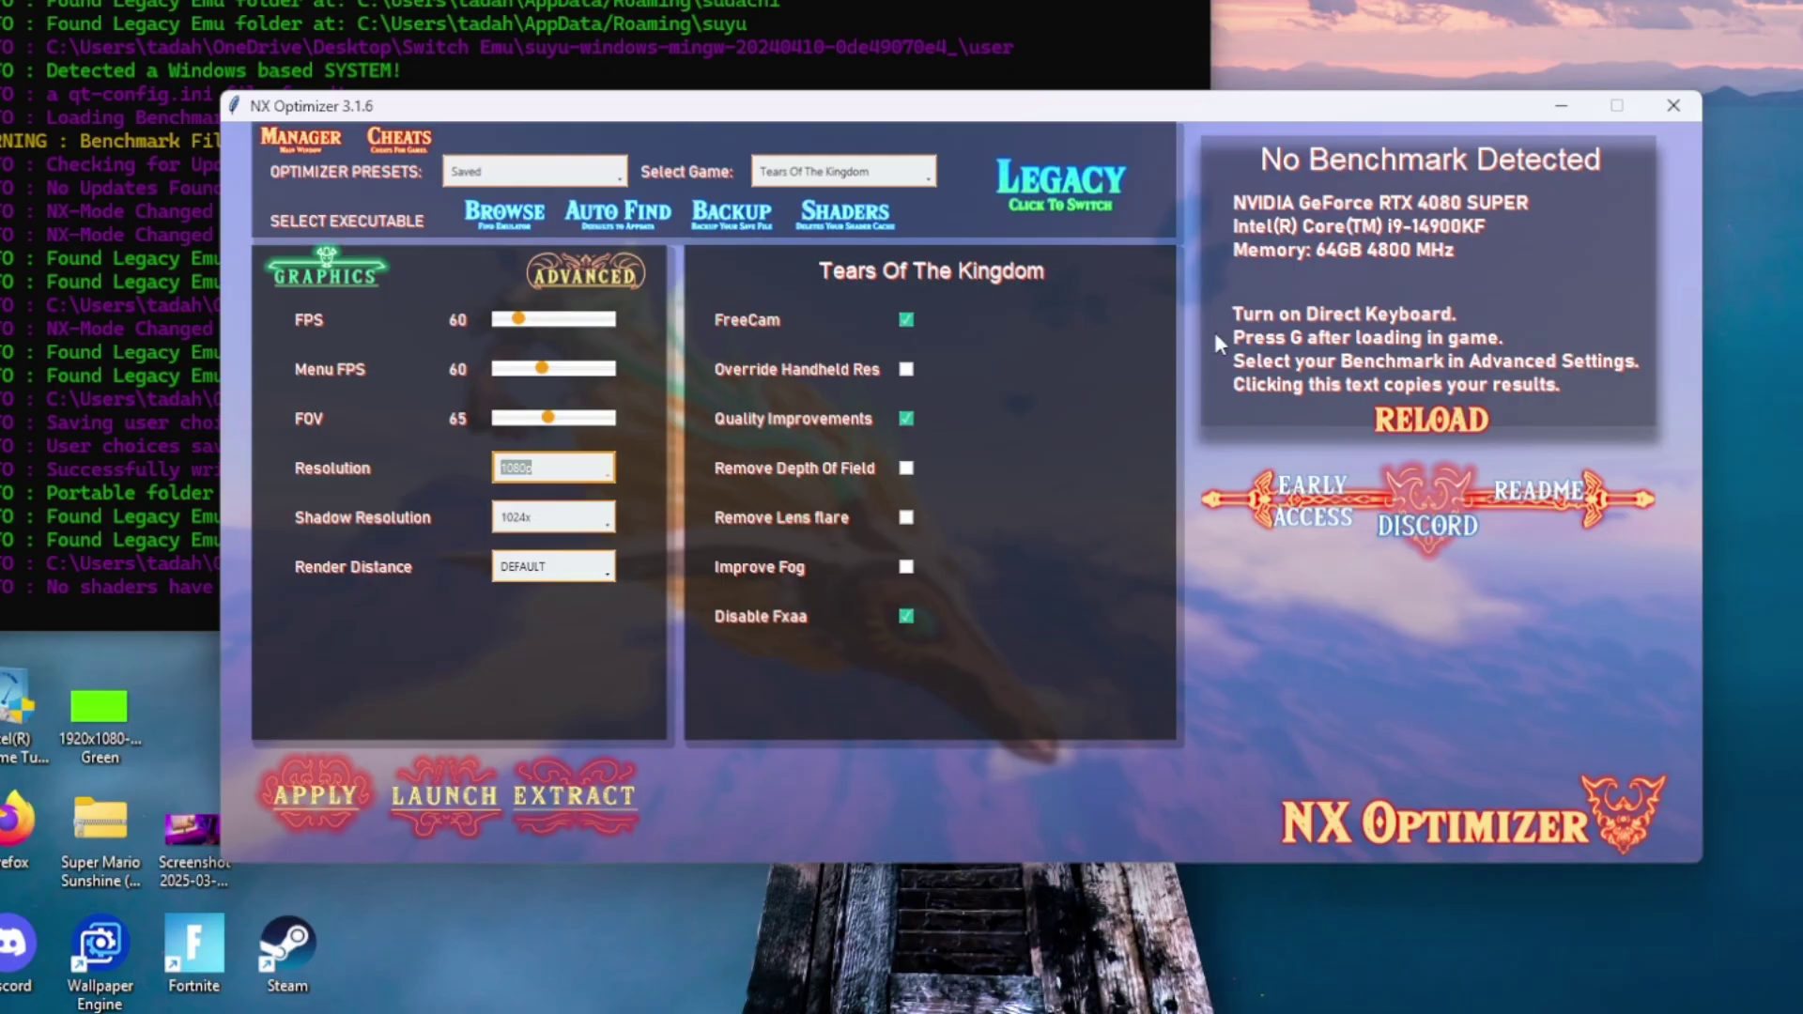
pyautogui.click(605, 473)
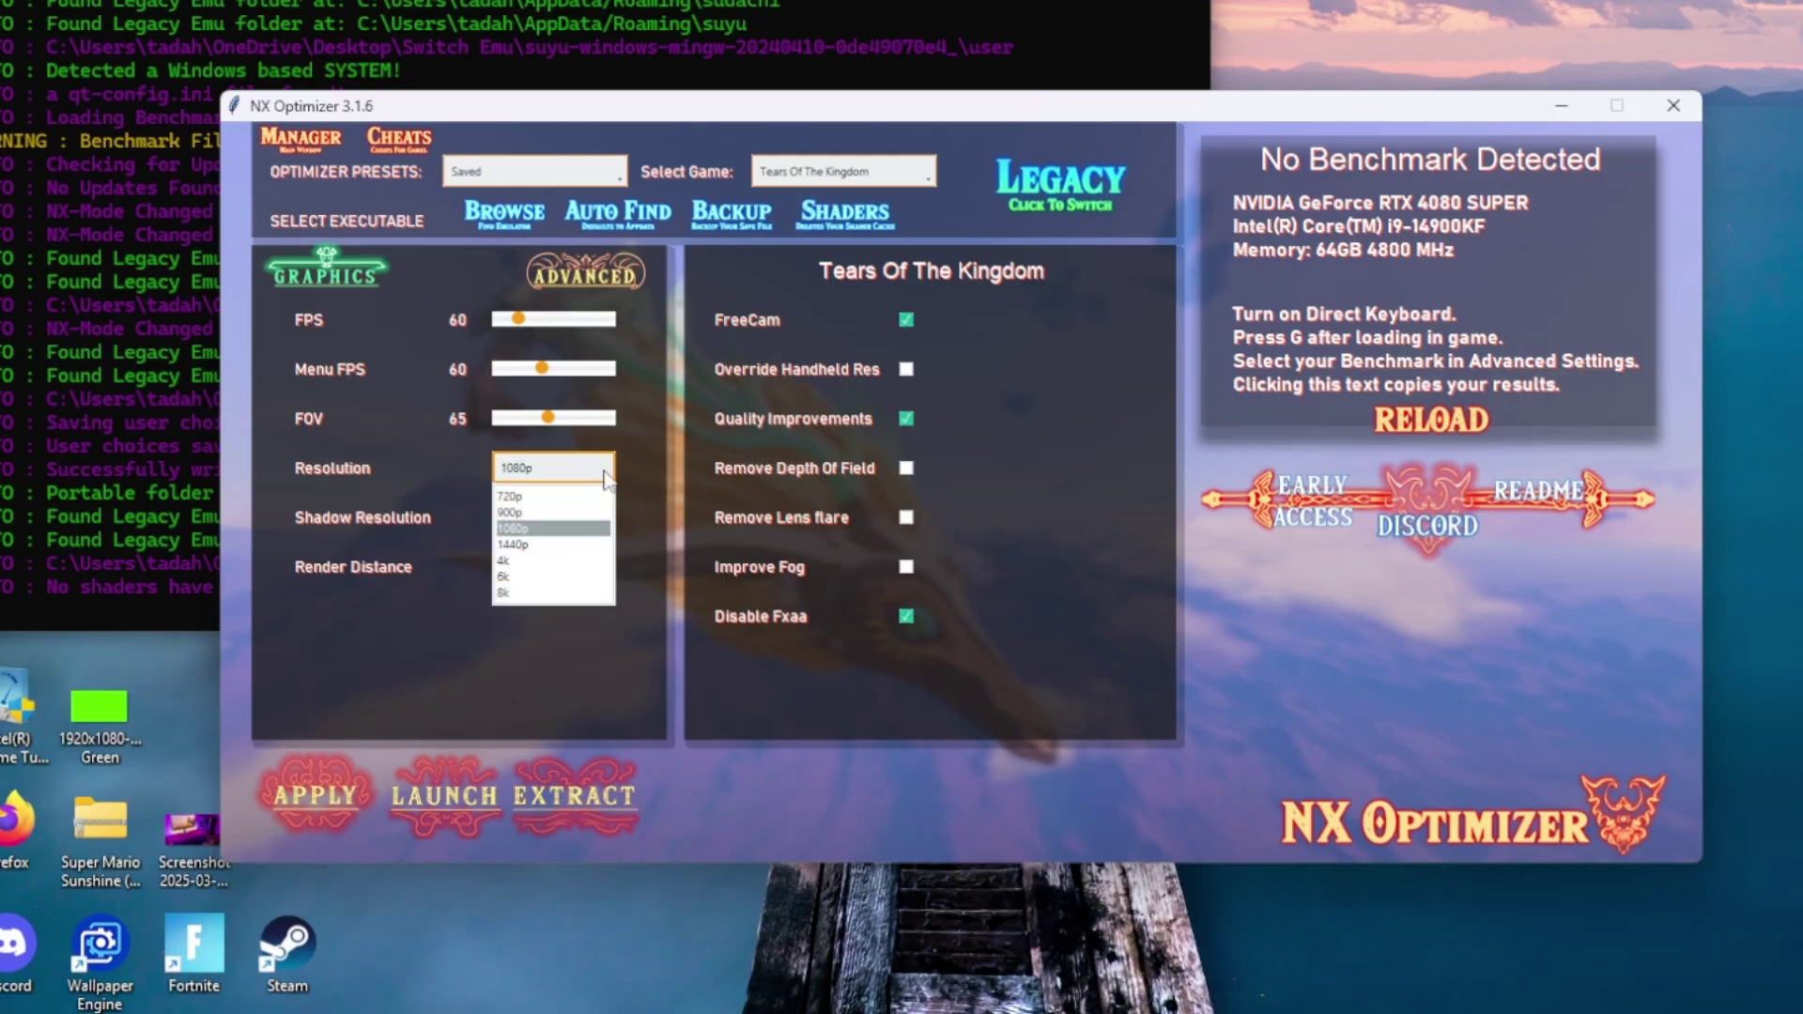
pyautogui.click(578, 532)
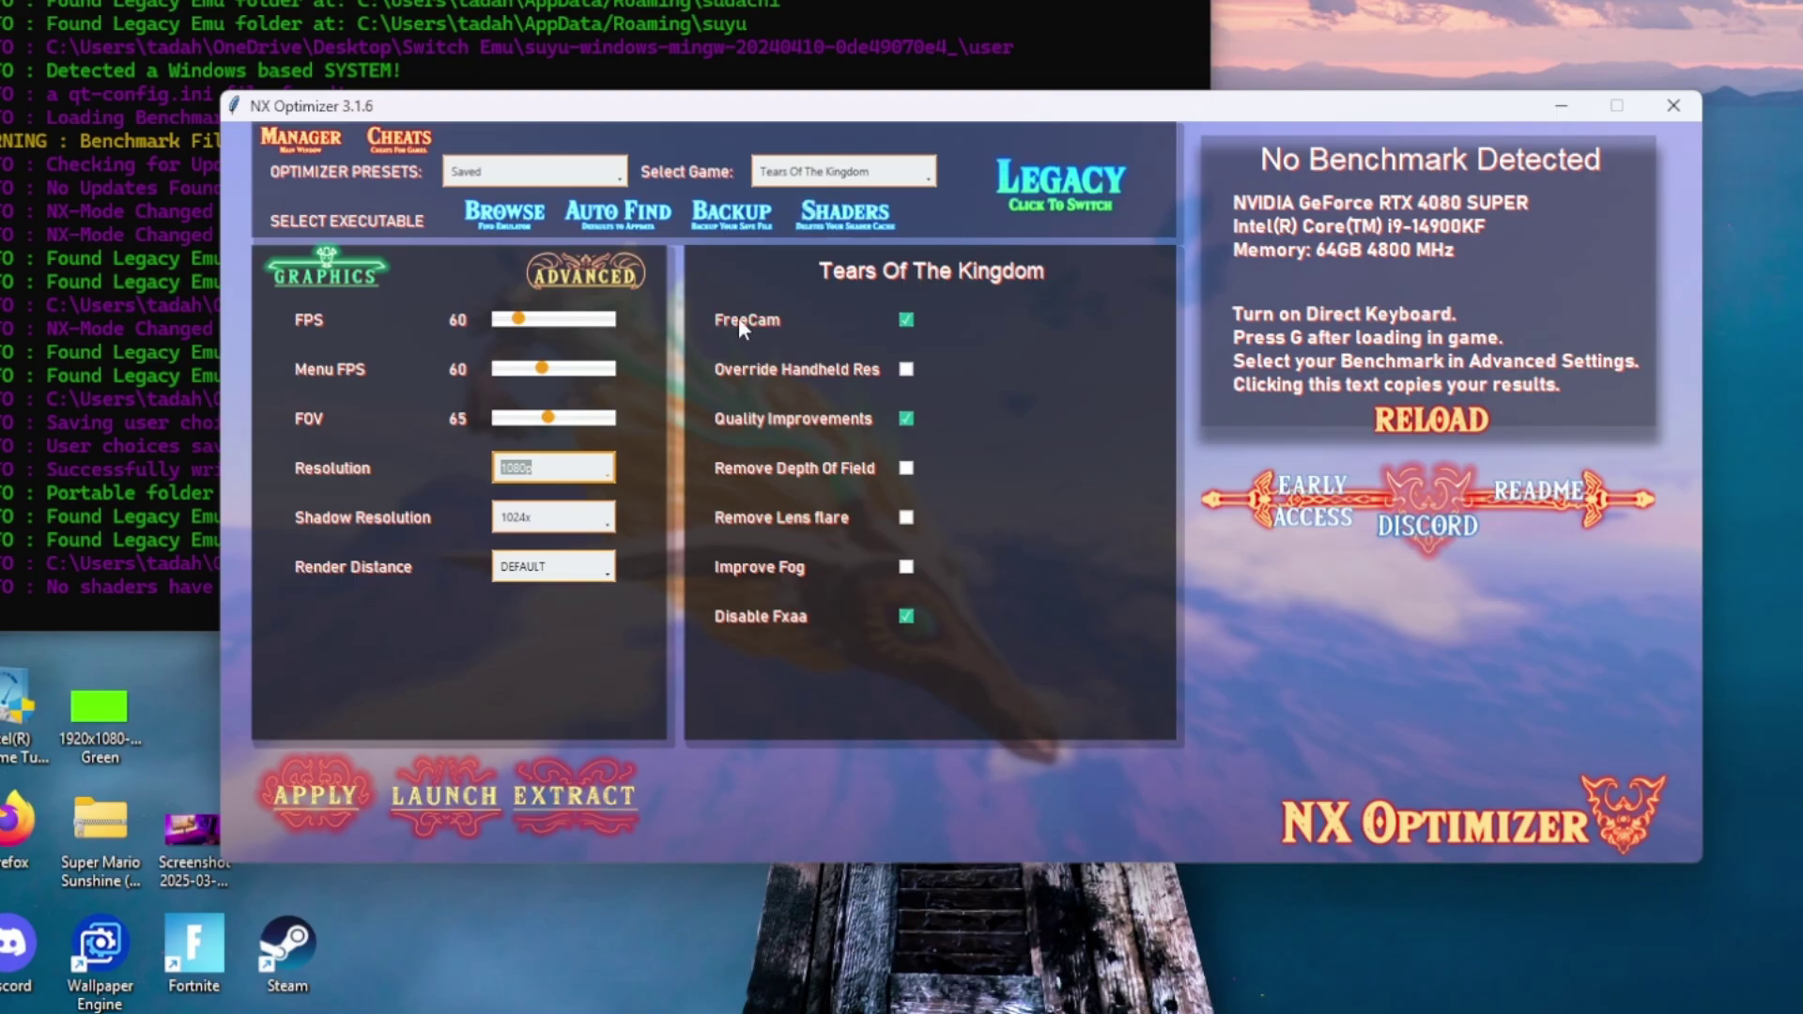
# Apply the settings to 2: suyu as the legacy emulator and close the Tasks Completed message
pyautogui.click(310, 781)
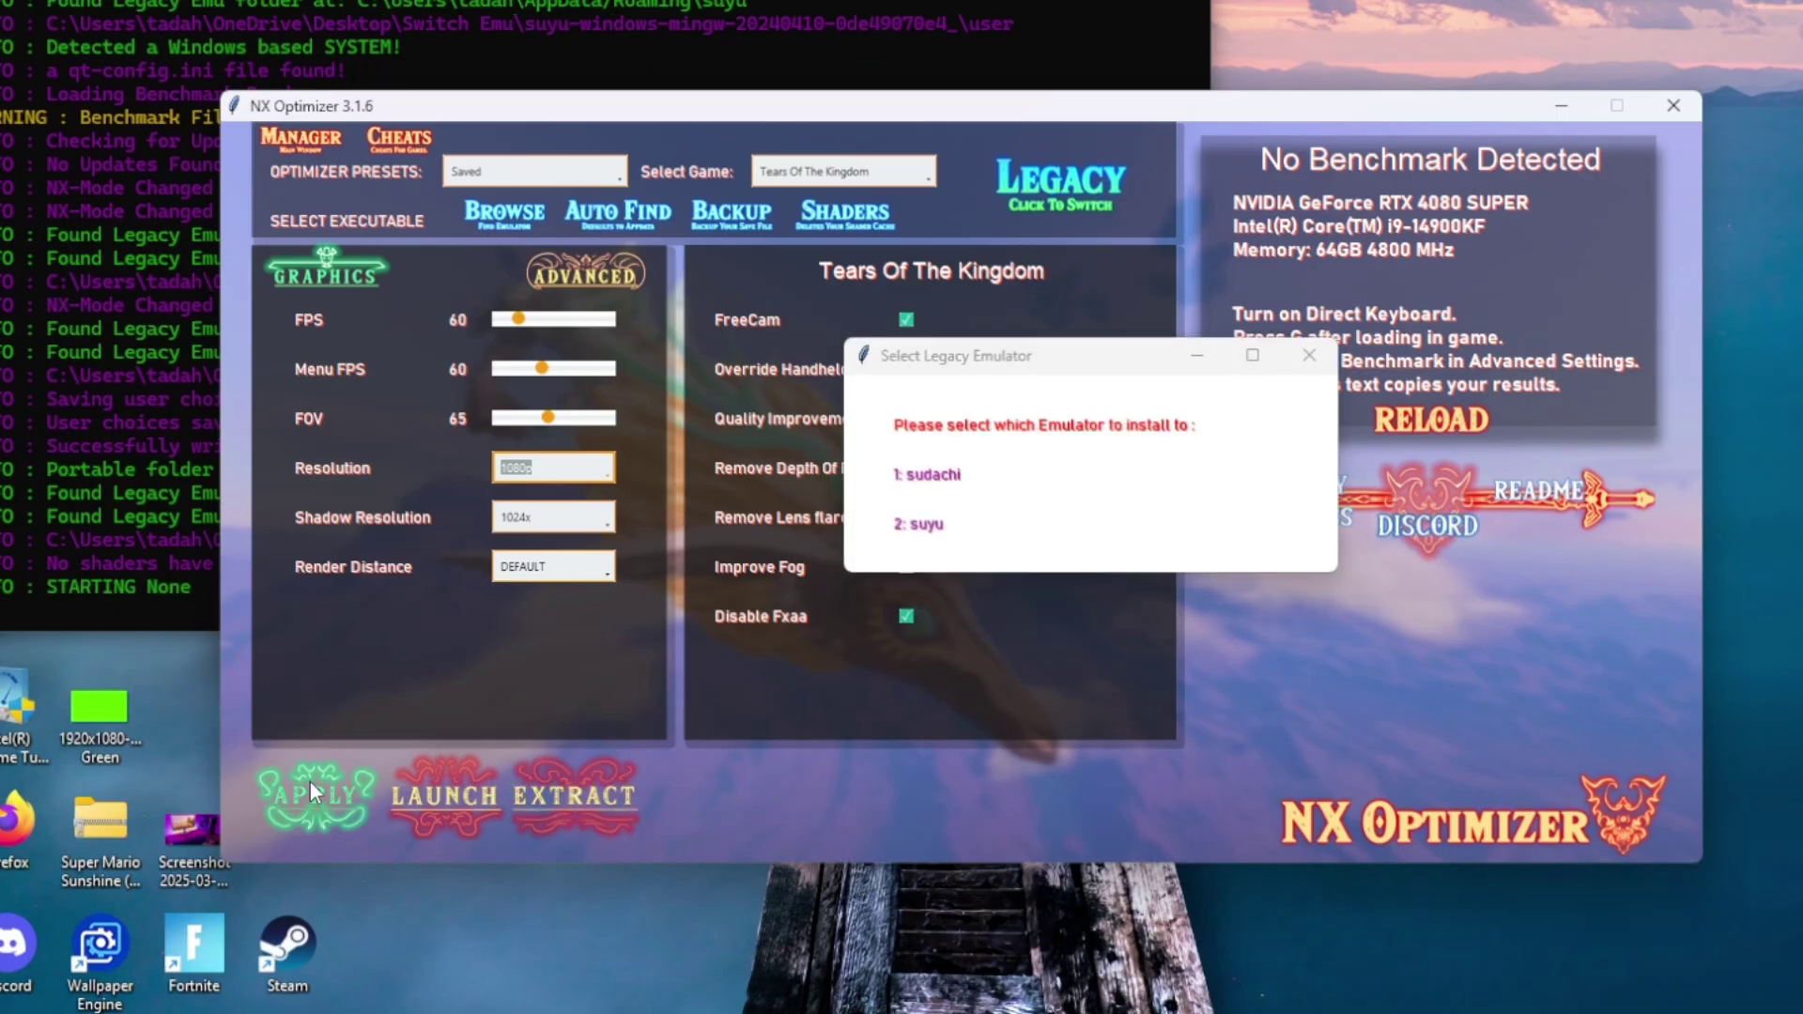
pyautogui.click(942, 531)
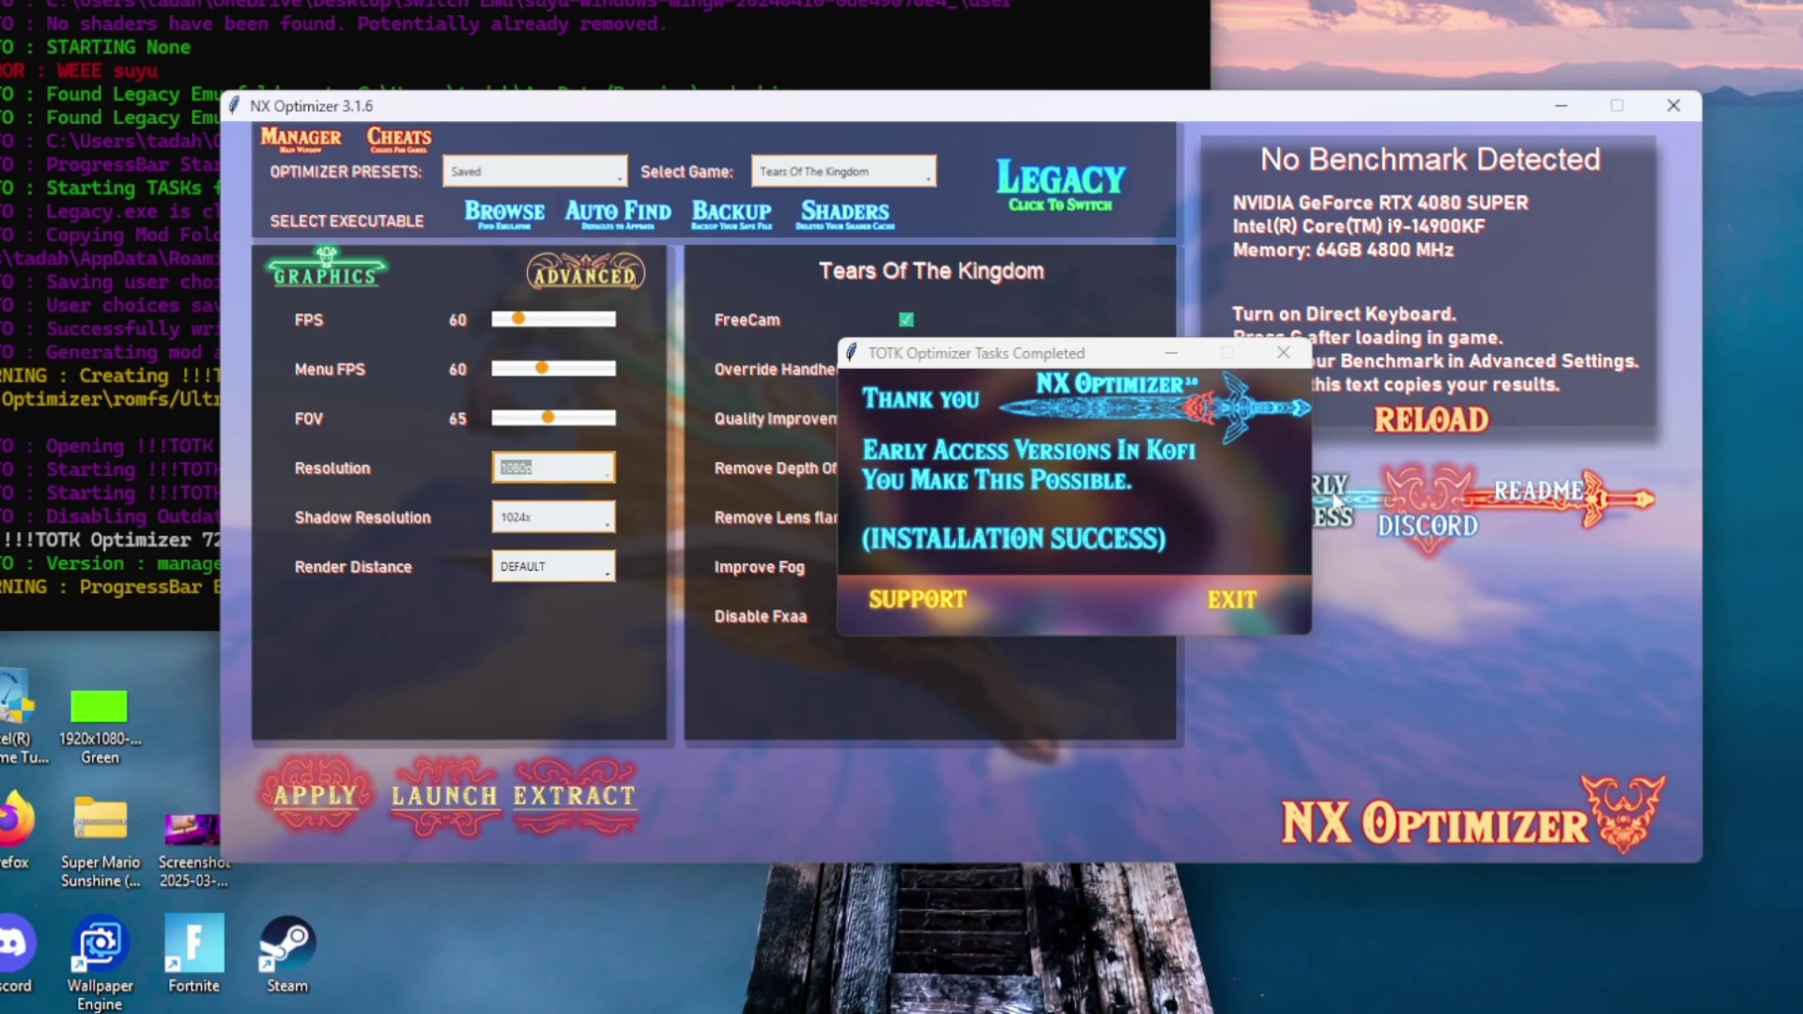
pyautogui.click(1229, 605)
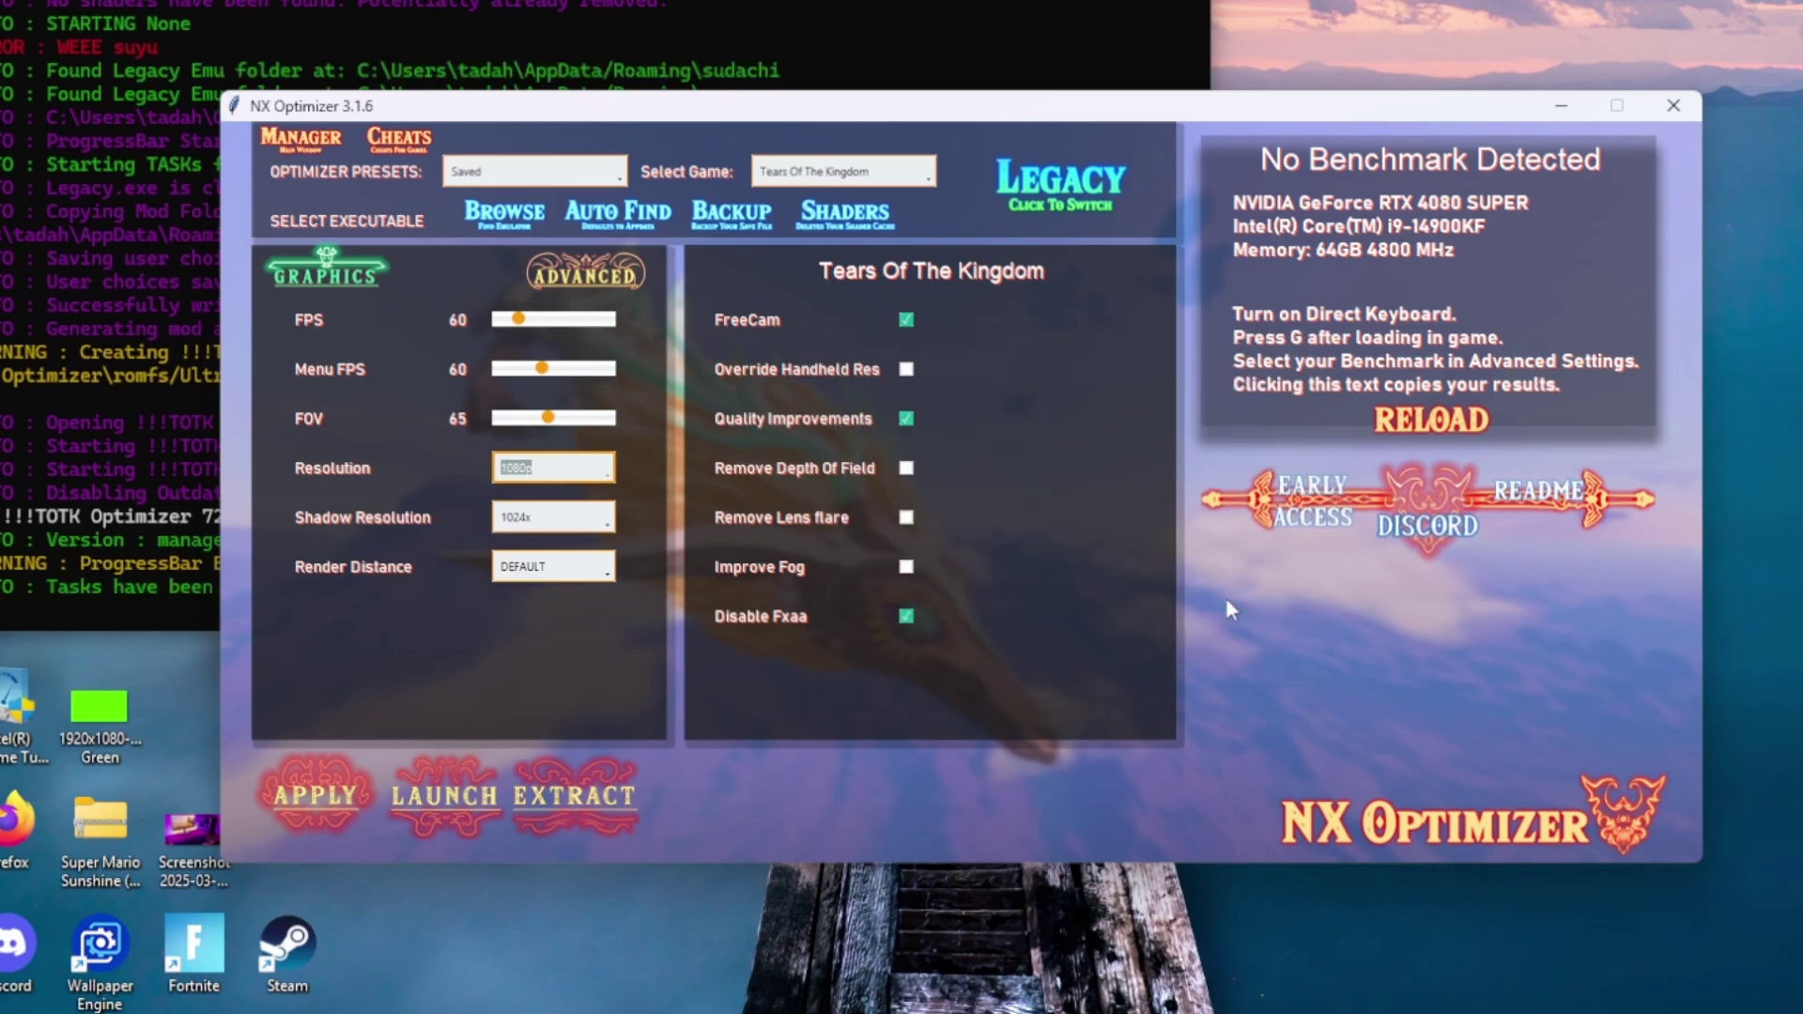
# In suyu, tick the !!!TOTK Optimizer add-on in Tears of the Kingdom's Properties and confirm
pyautogui.click(1561, 107)
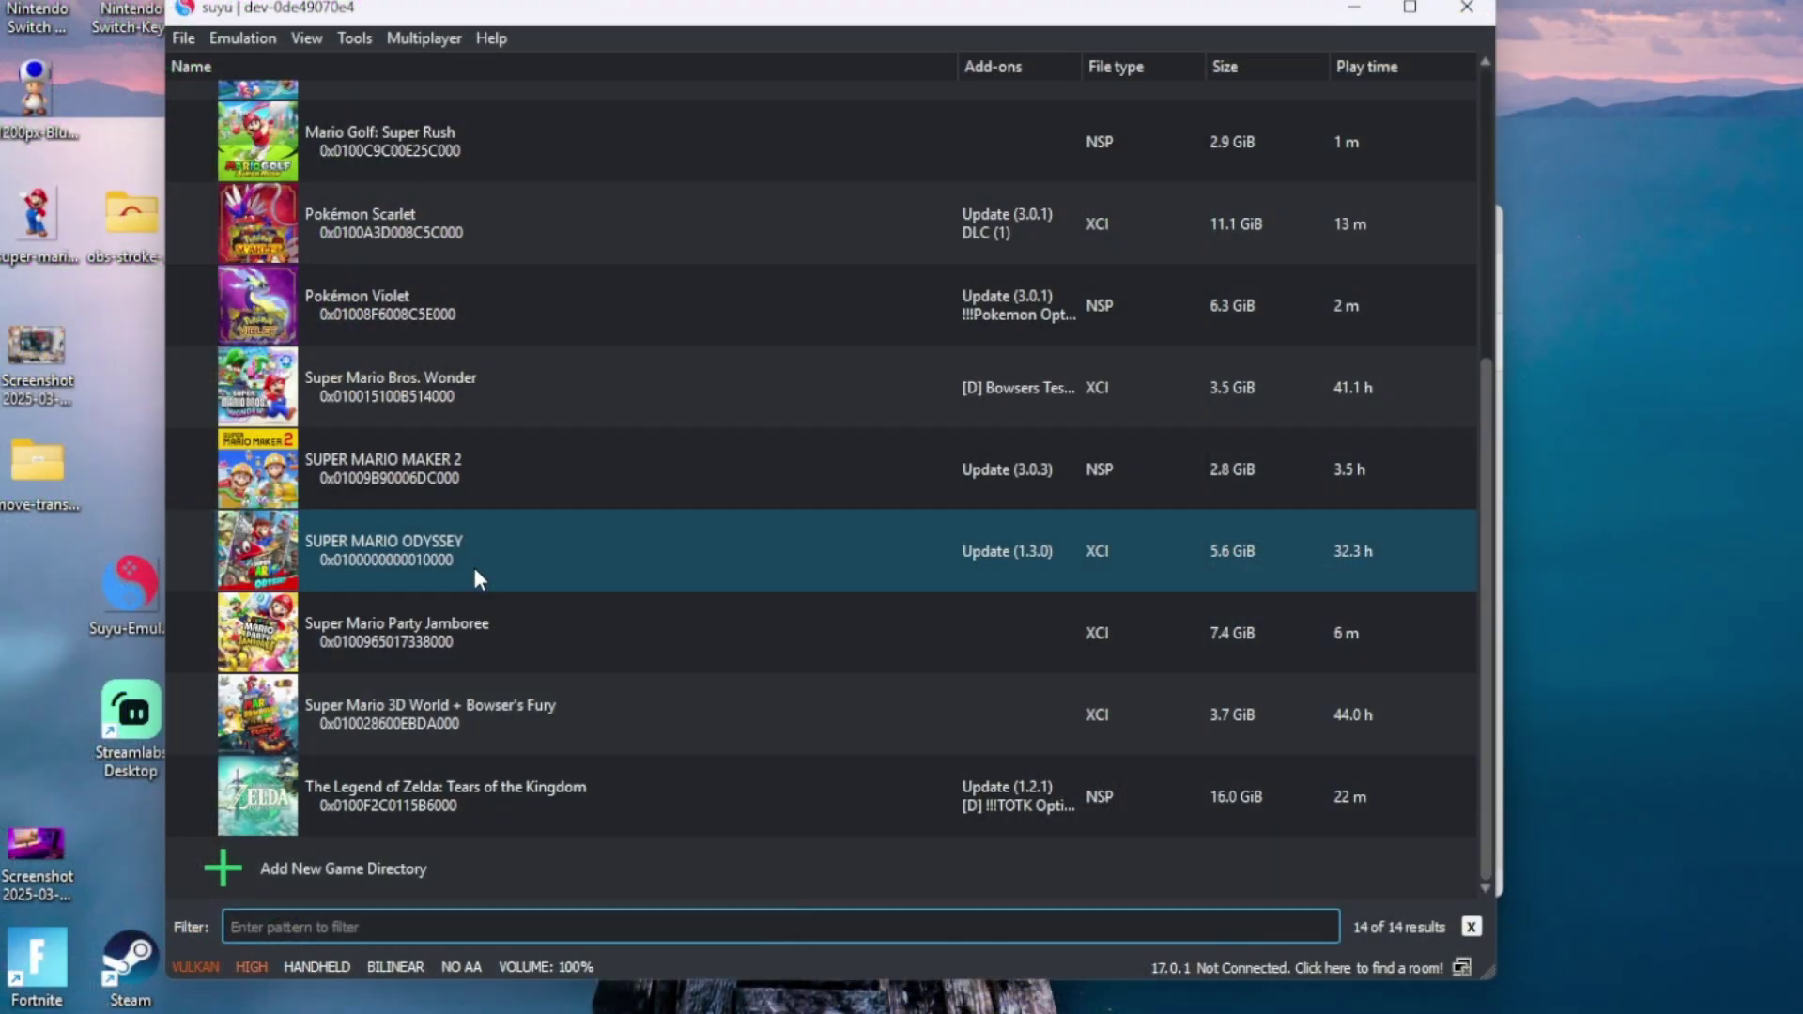
pyautogui.rightClick(499, 772)
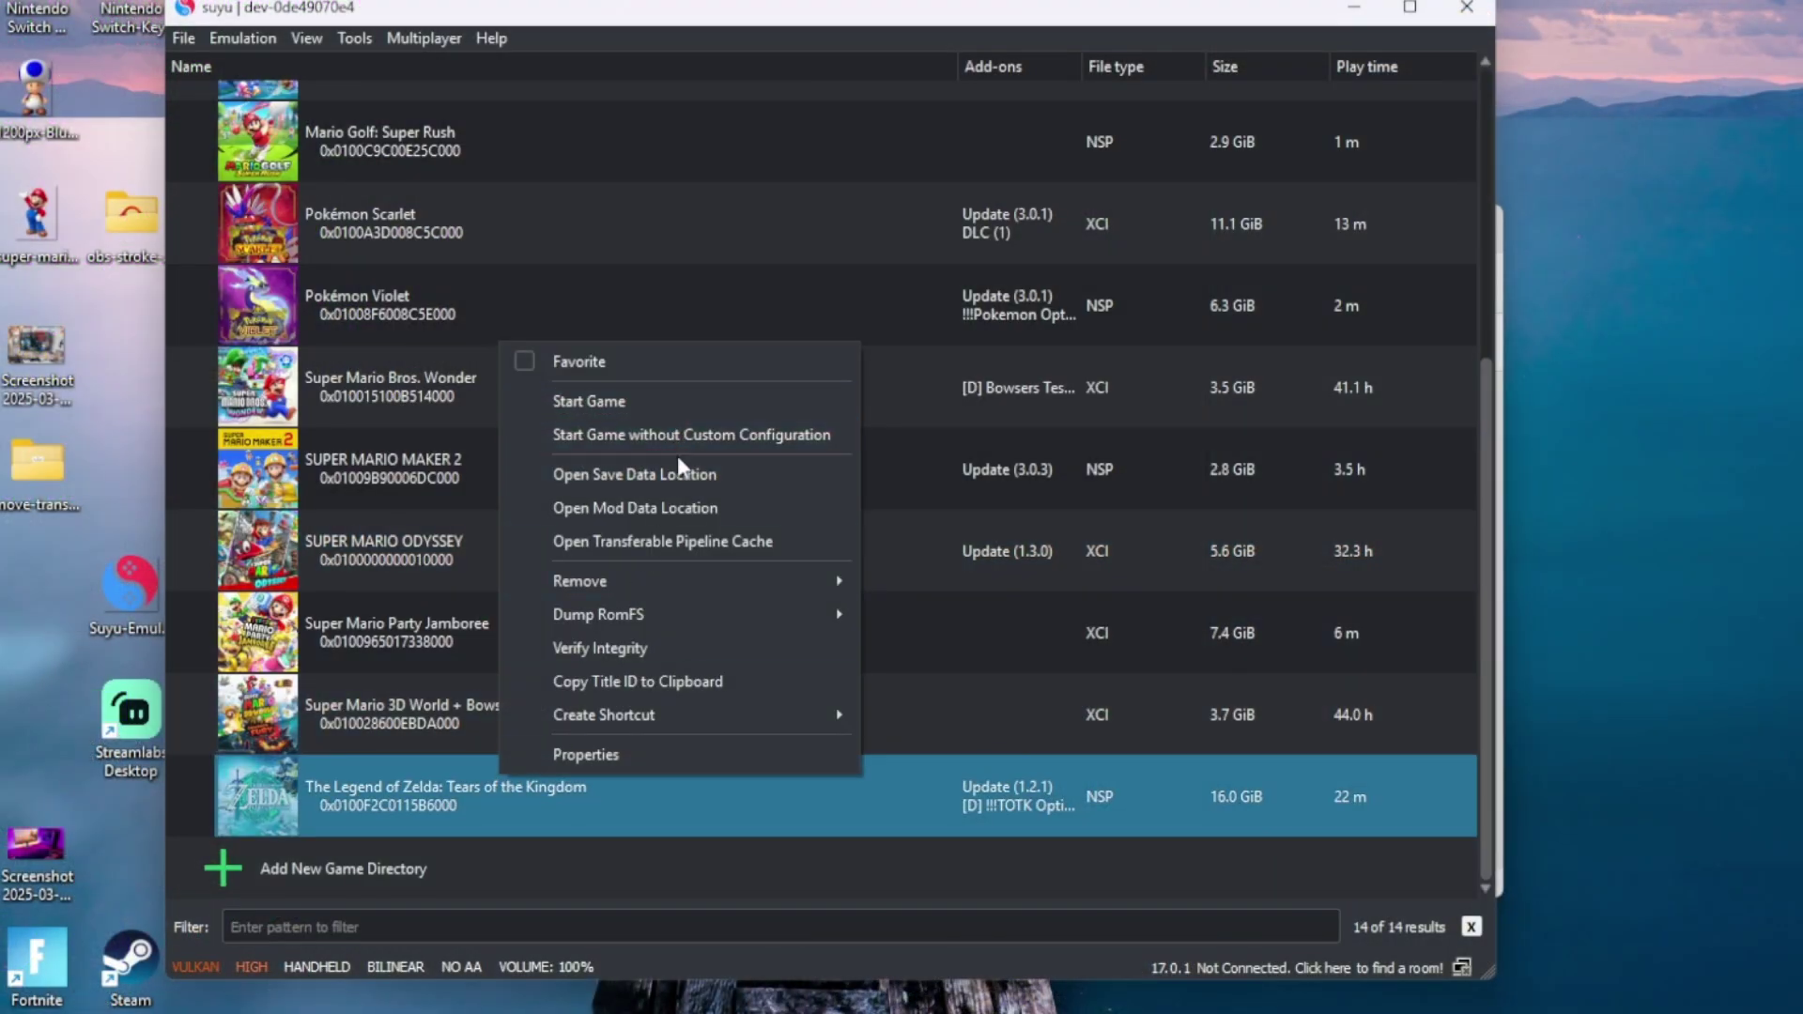
pyautogui.click(645, 754)
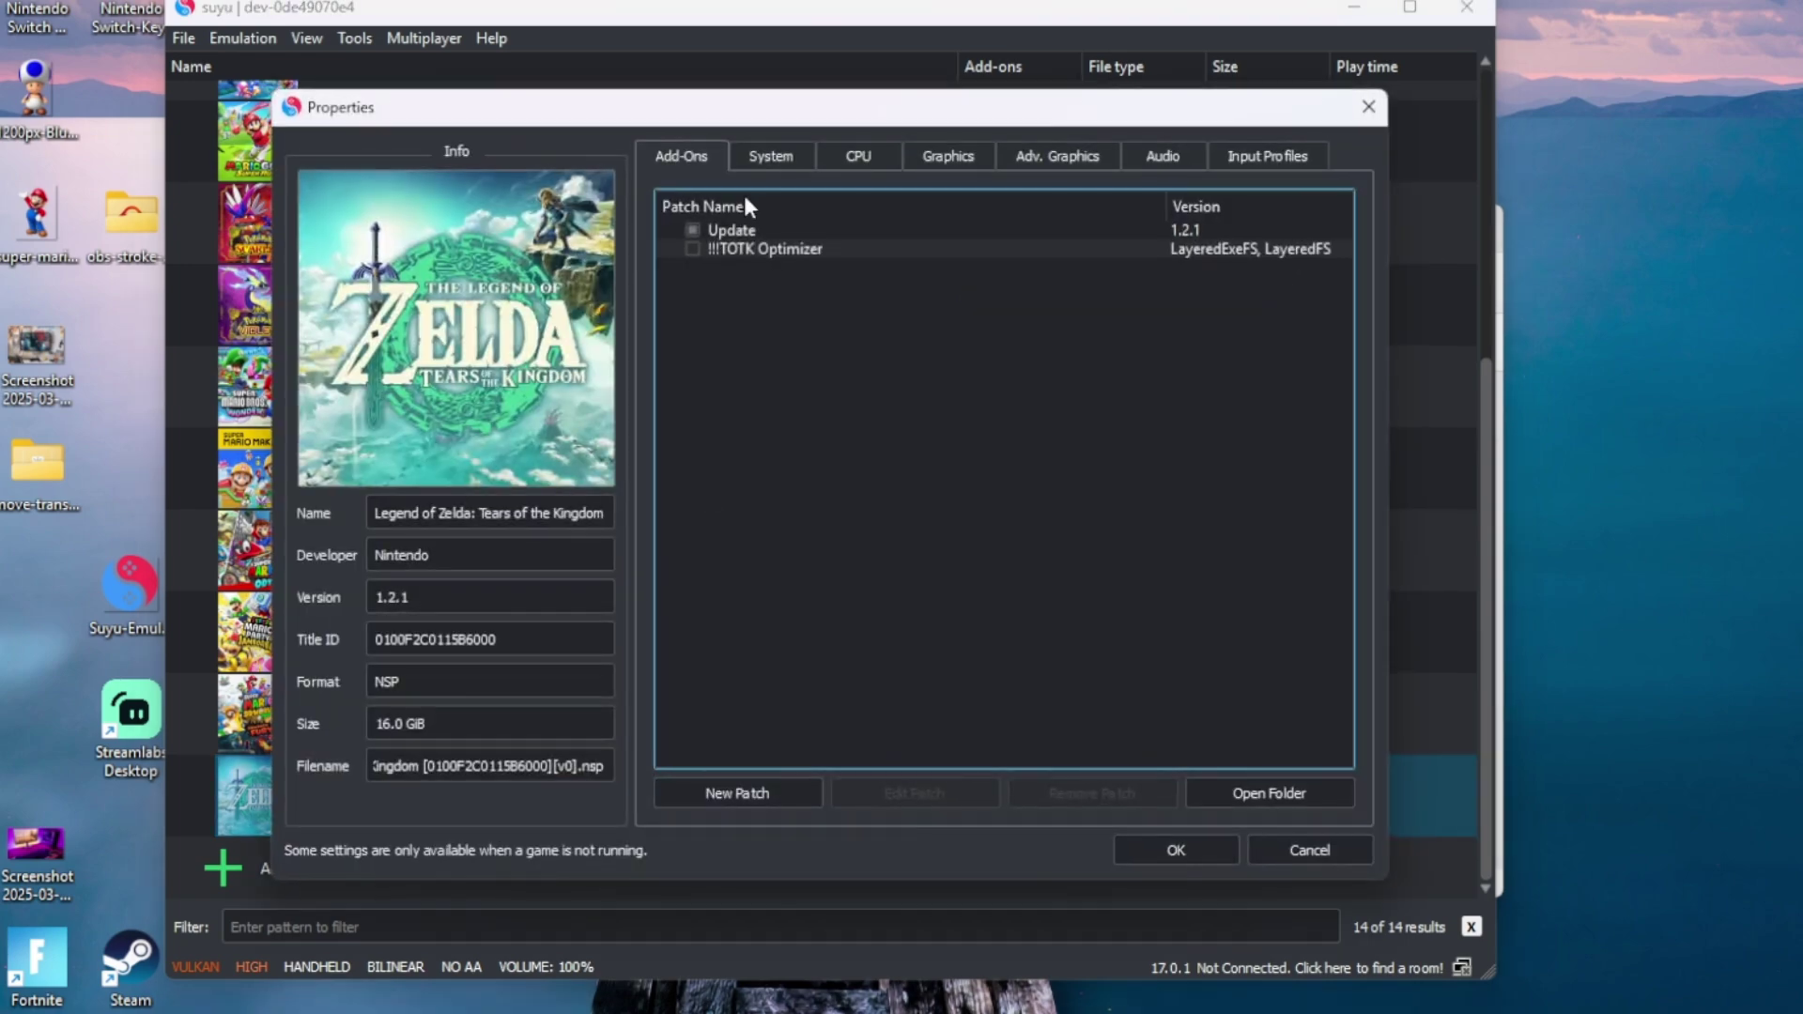
pyautogui.click(693, 248)
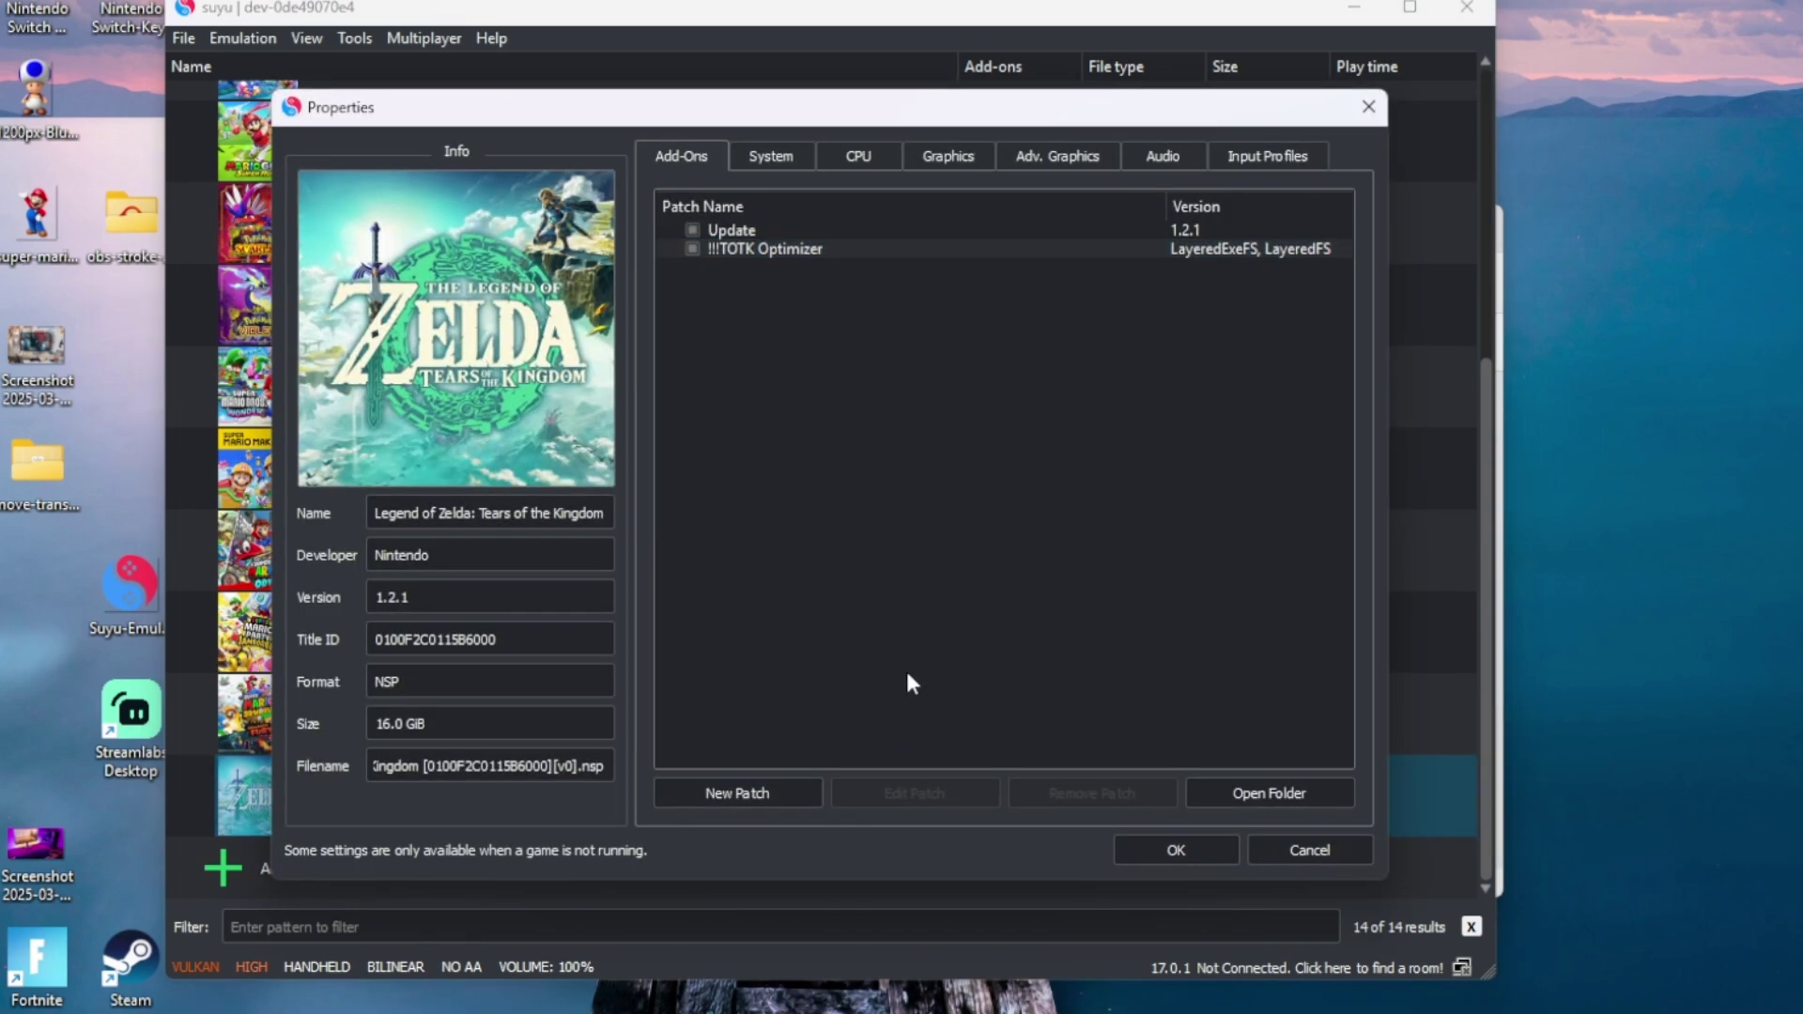
pyautogui.click(1171, 849)
pyautogui.scroll(-3, 403, 676)
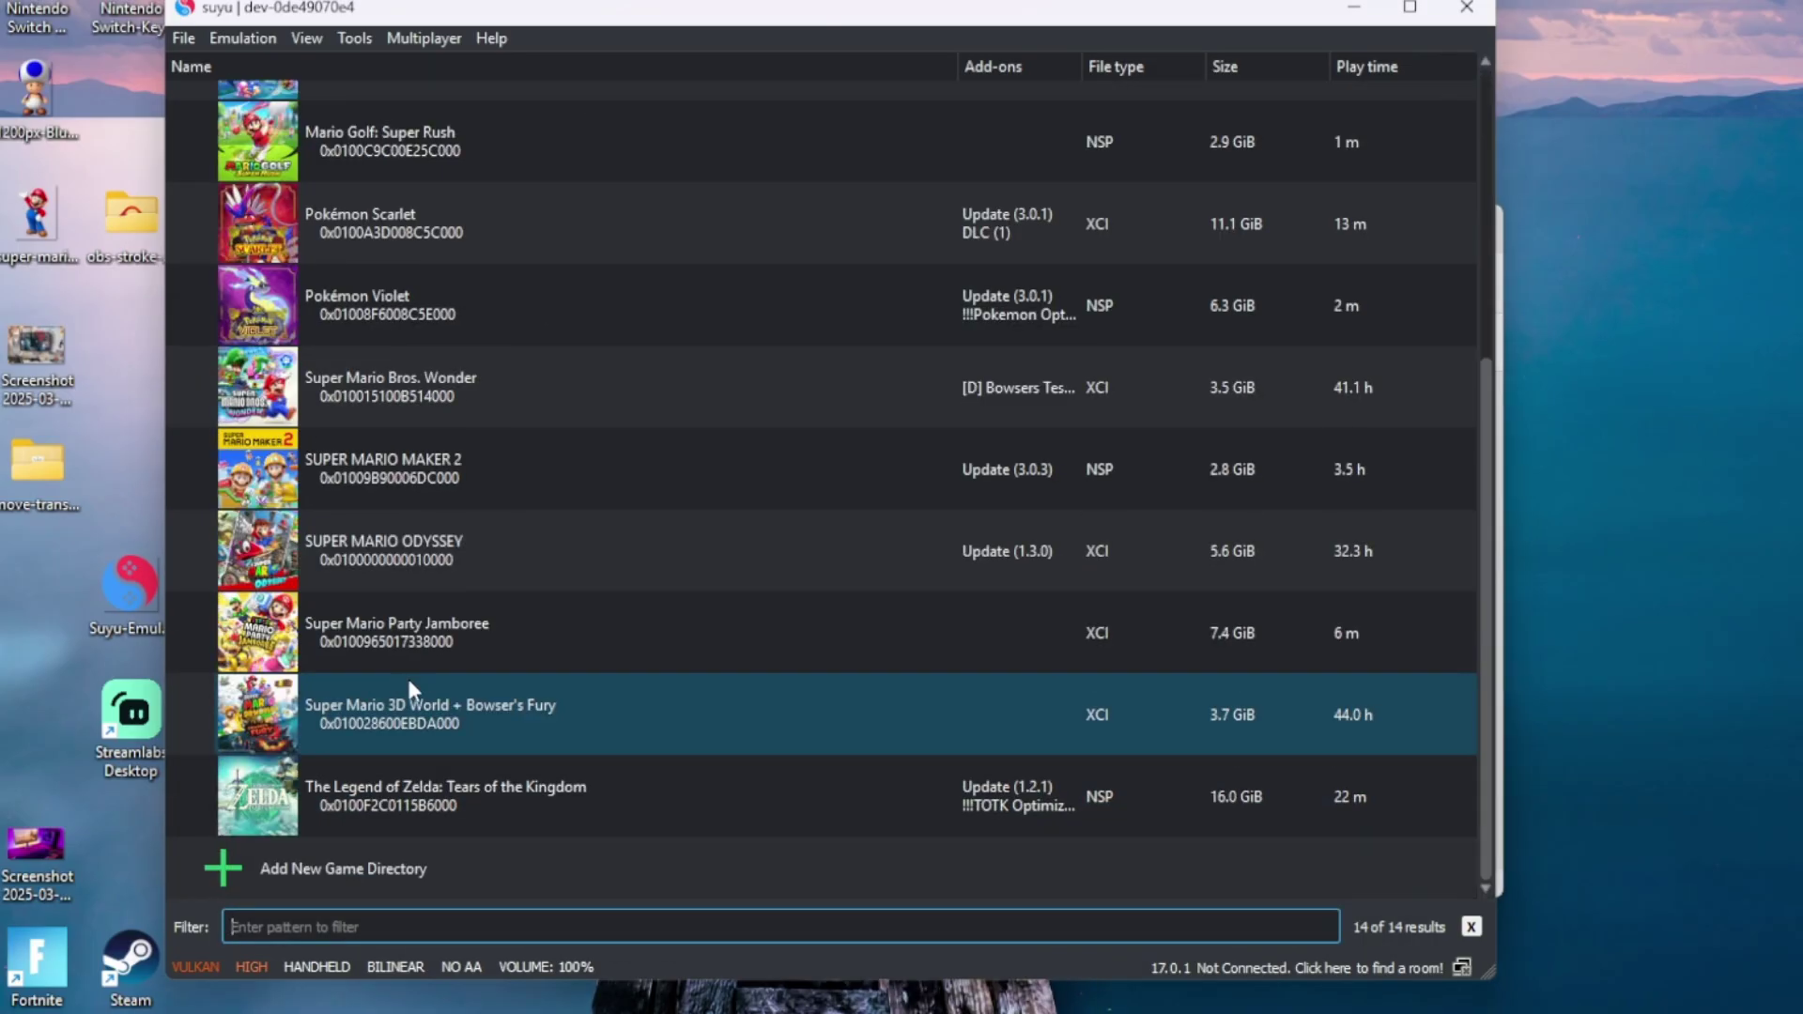